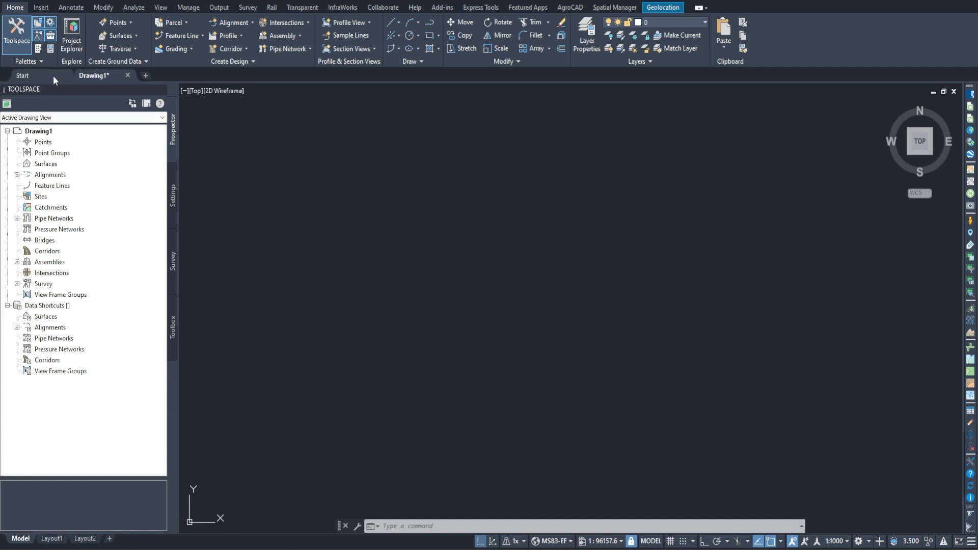
Step: Open the recent drawing Keyline-Dam.dwg and close the floating tool palettes
click(14, 2)
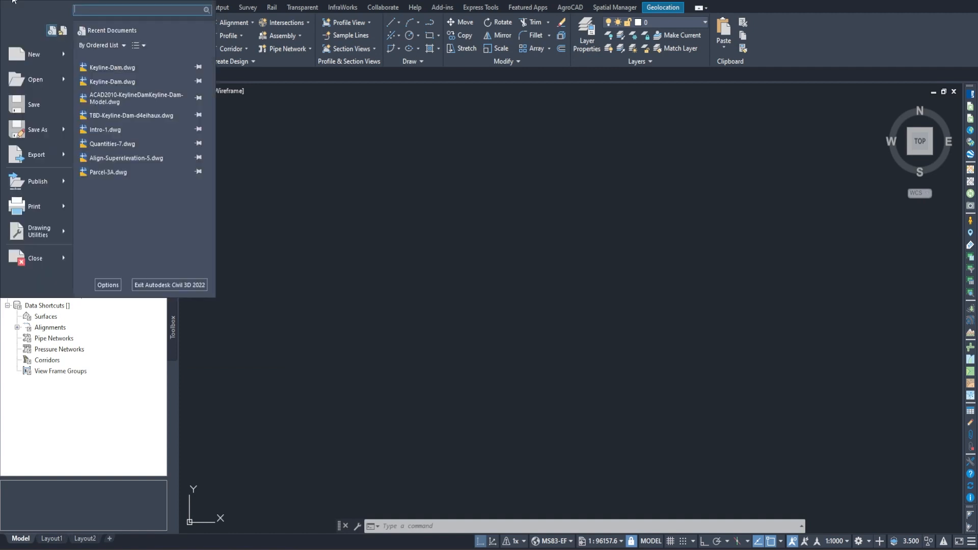
mouse_move(135, 73)
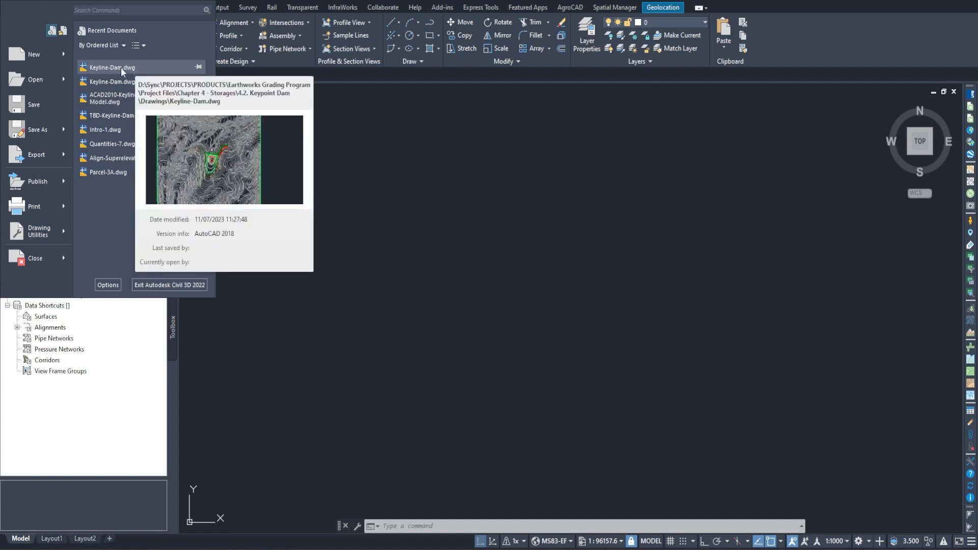
click(112, 68)
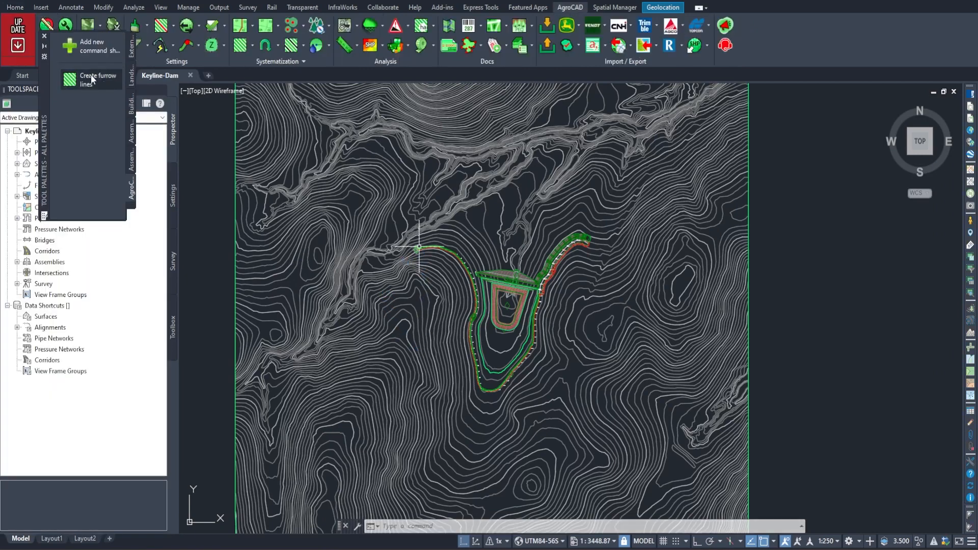
click(44, 37)
click(15, 8)
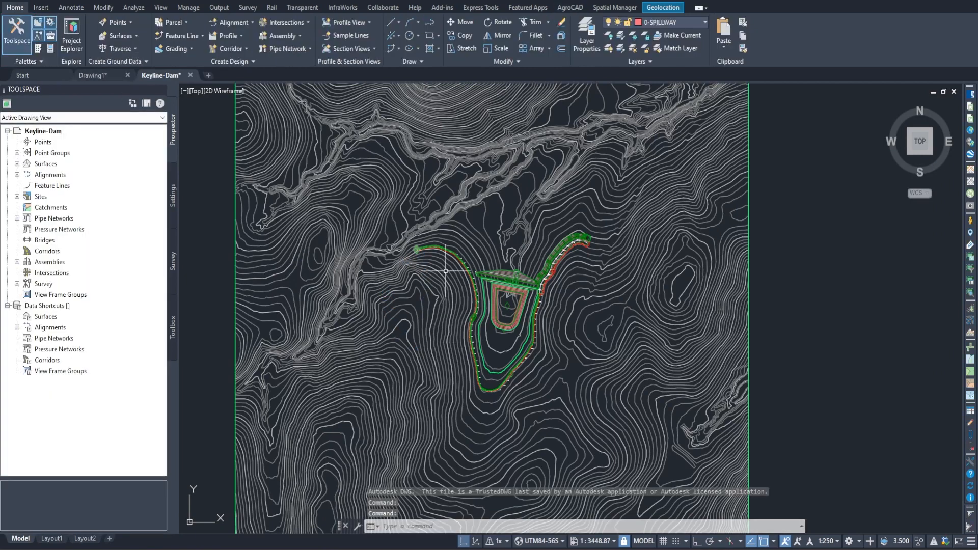
middle_drag(529, 354, 508, 316)
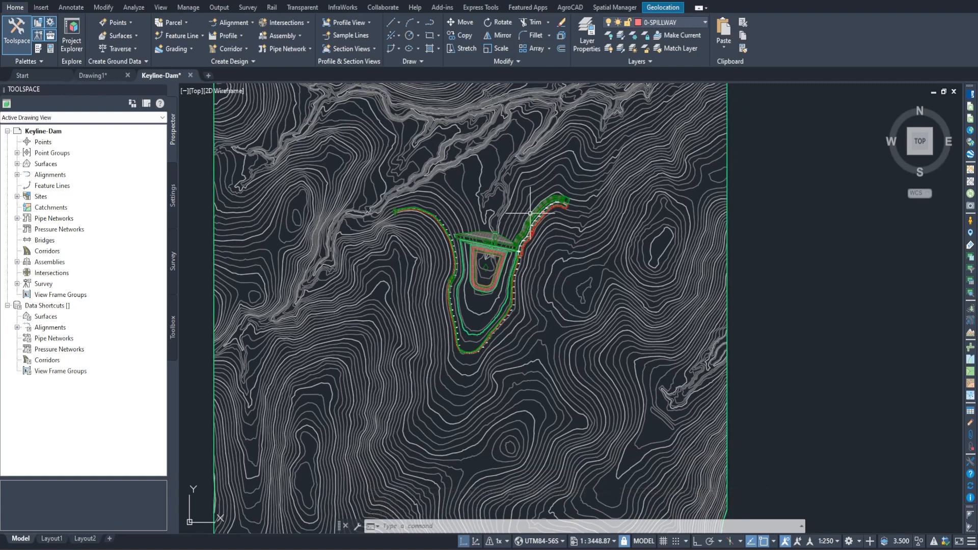
Step: Select the FINAL-GROUND surface in the drawing and open it full-size in the Object Viewer
click(17, 164)
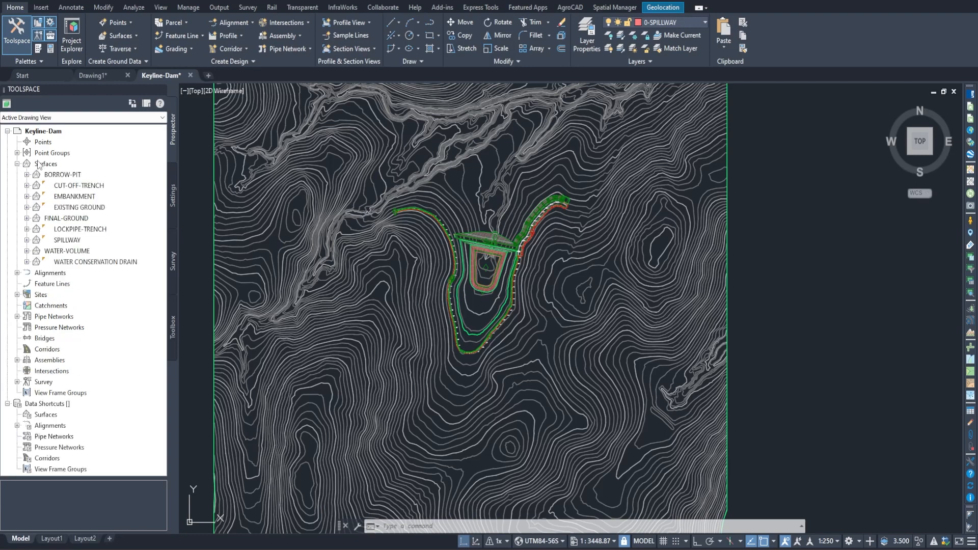
click(40, 164)
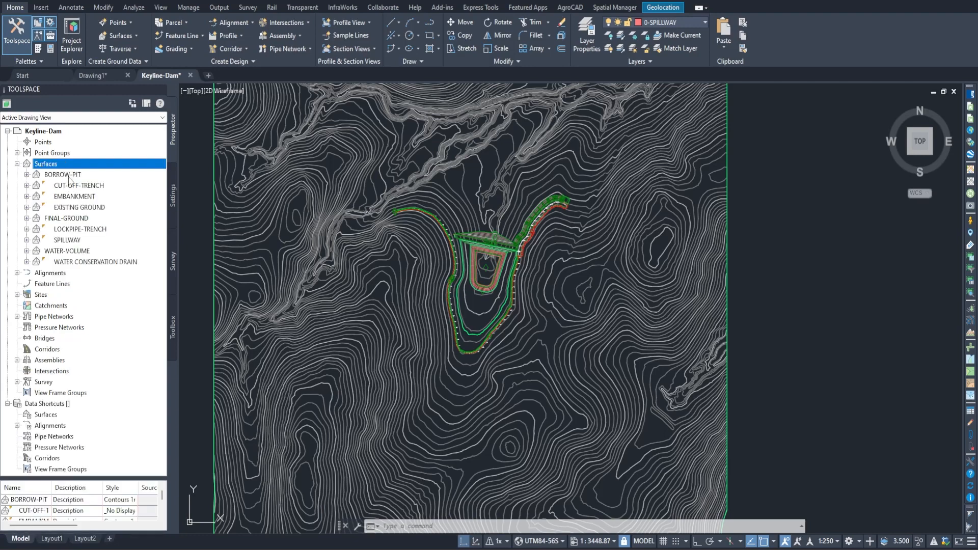
click(65, 218)
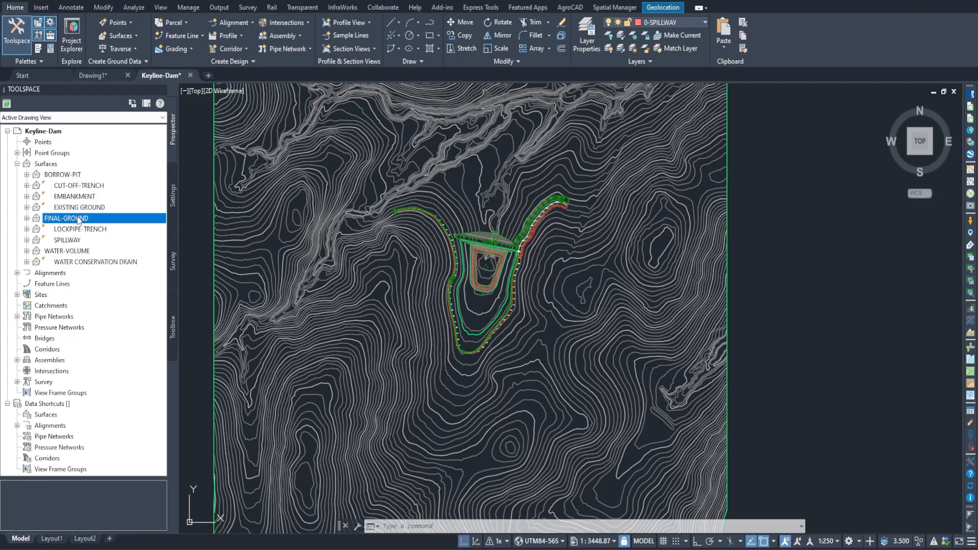
right_click(74, 225)
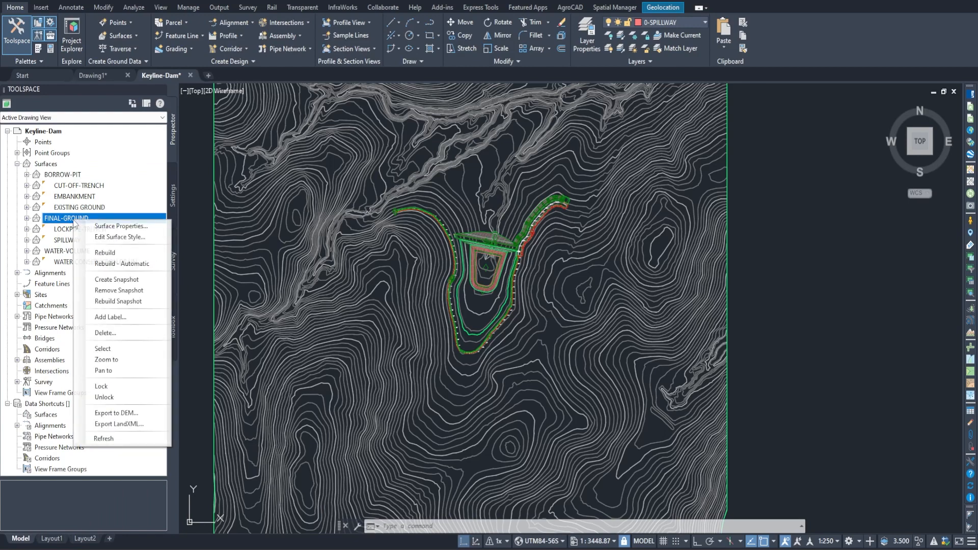
click(100, 348)
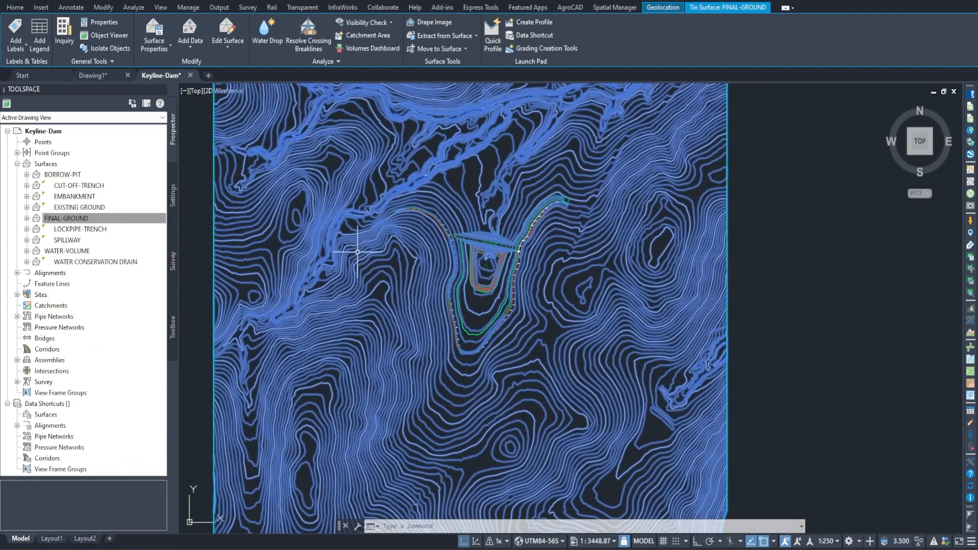
right_click(356, 235)
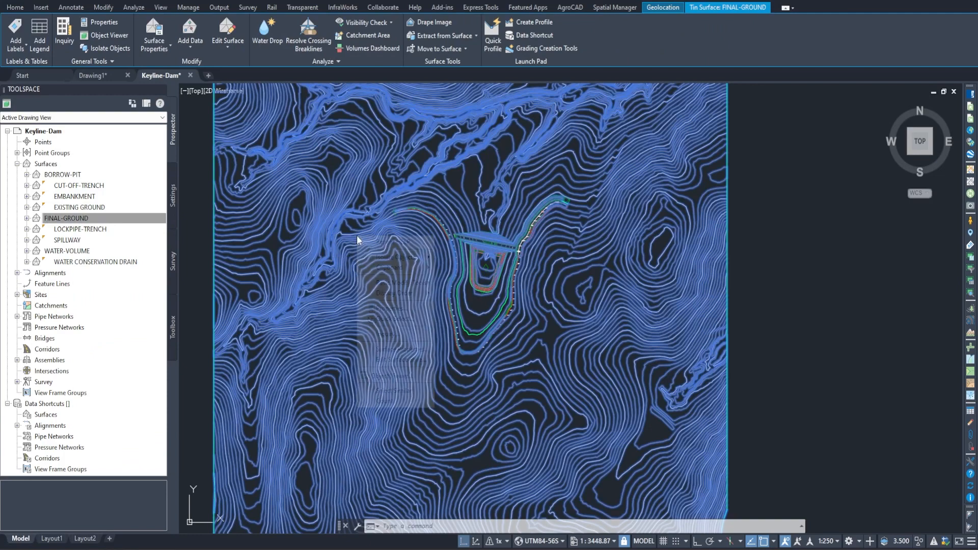
click(396, 379)
double_click(484, 143)
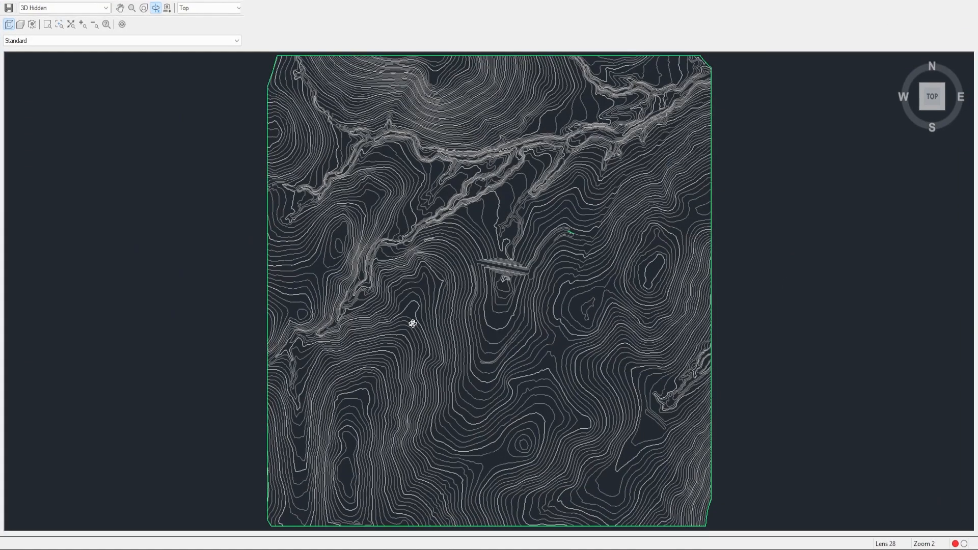
Step: Orbit the surface into a 3D view, try the Conceptual visual style, and display it as Shaded
drag(498, 457, 513, 397)
mouse_move(686, 179)
mouse_down()
mouse_move(528, 293)
mouse_move(339, 344)
mouse_move(435, 342)
mouse_up()
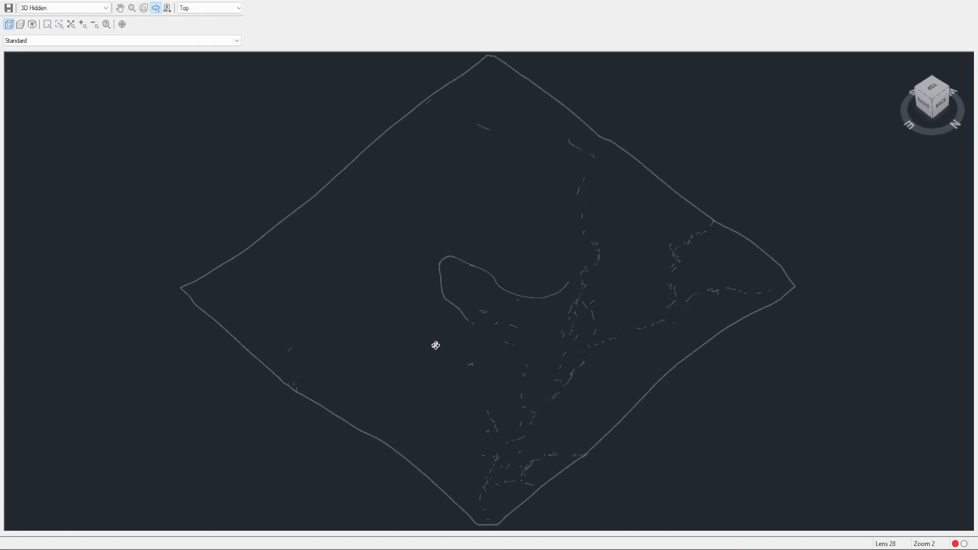
click(86, 9)
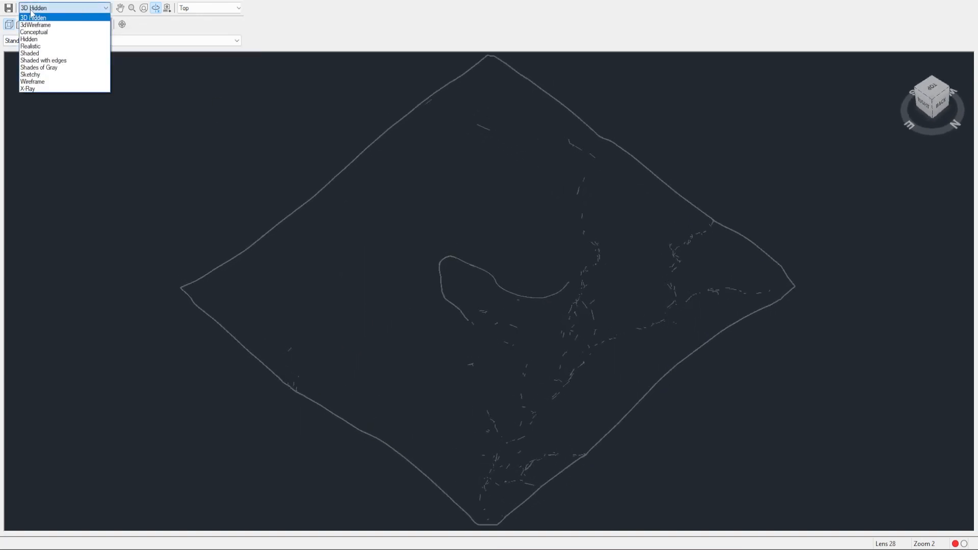
click(35, 34)
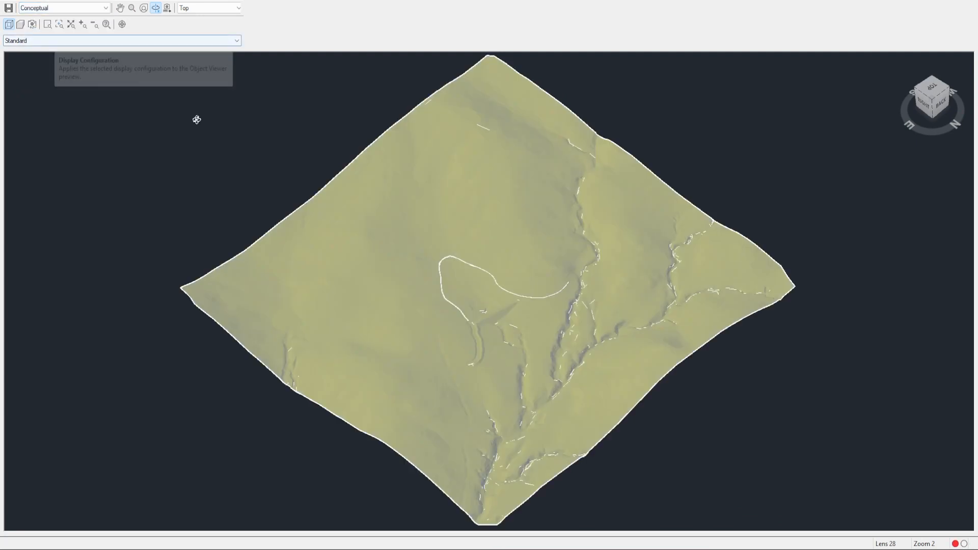
mouse_move(197, 120)
mouse_down()
mouse_move(191, 129)
mouse_move(140, 111)
mouse_up()
click(83, 8)
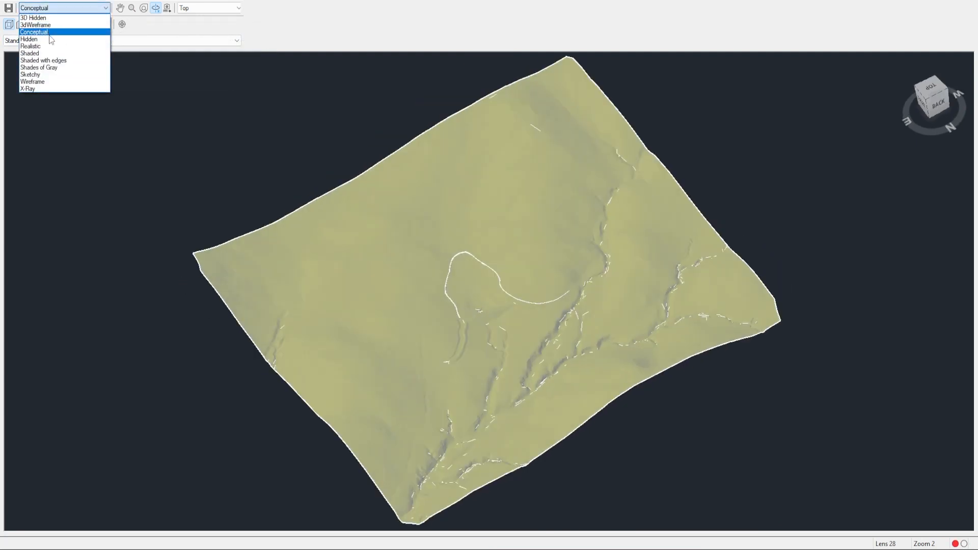
click(35, 53)
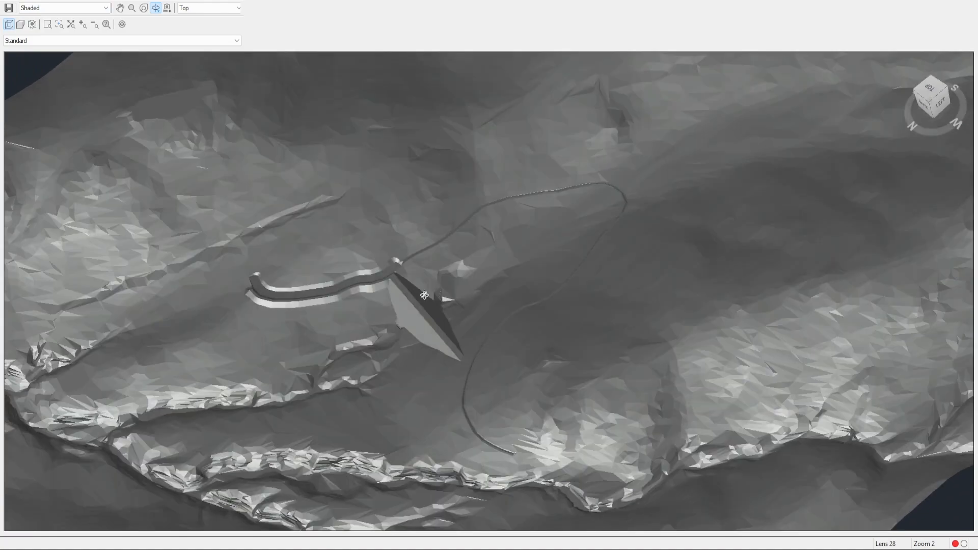
Step: Examine the embankment, spillway and water conservation drain on the shaded surface from several angles, and close the viewer
drag(424, 296, 246, 279)
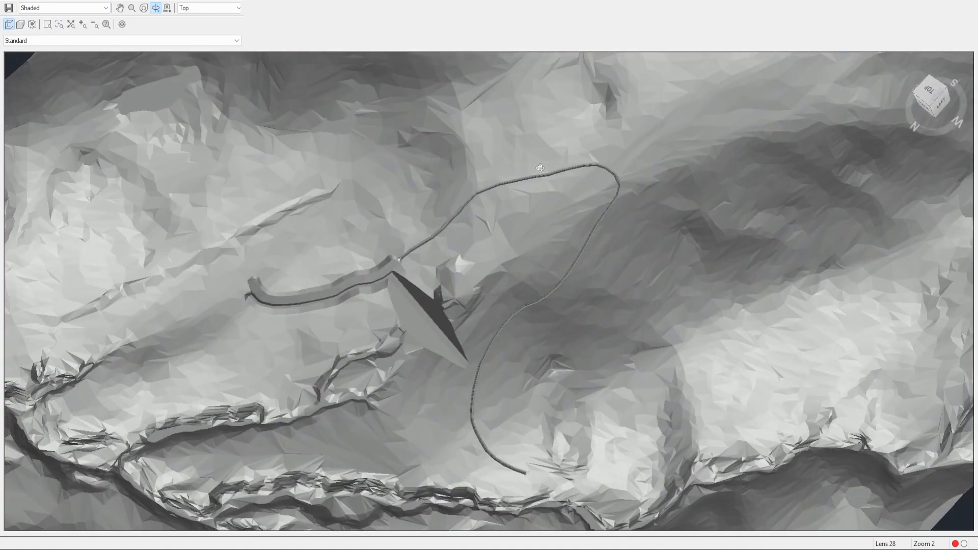
drag(426, 320, 432, 304)
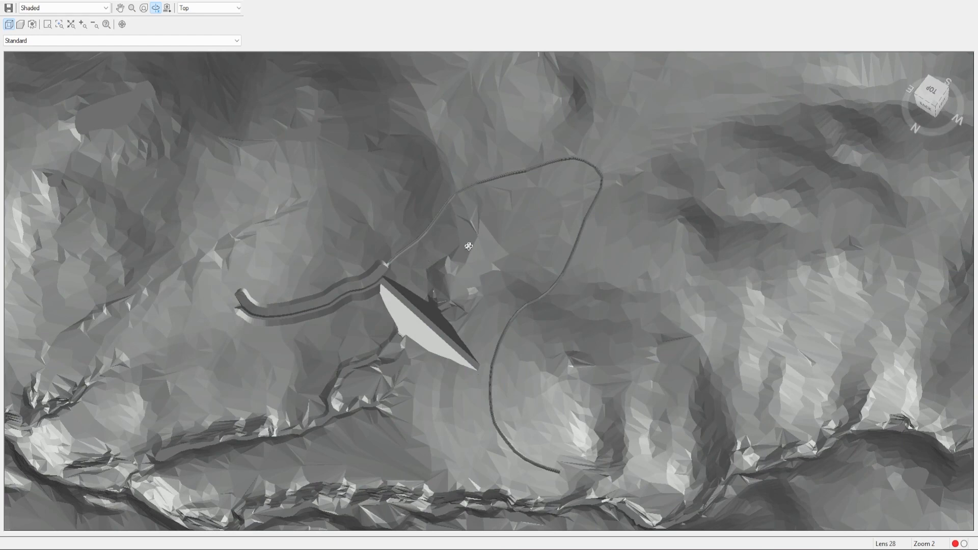
drag(421, 328, 369, 342)
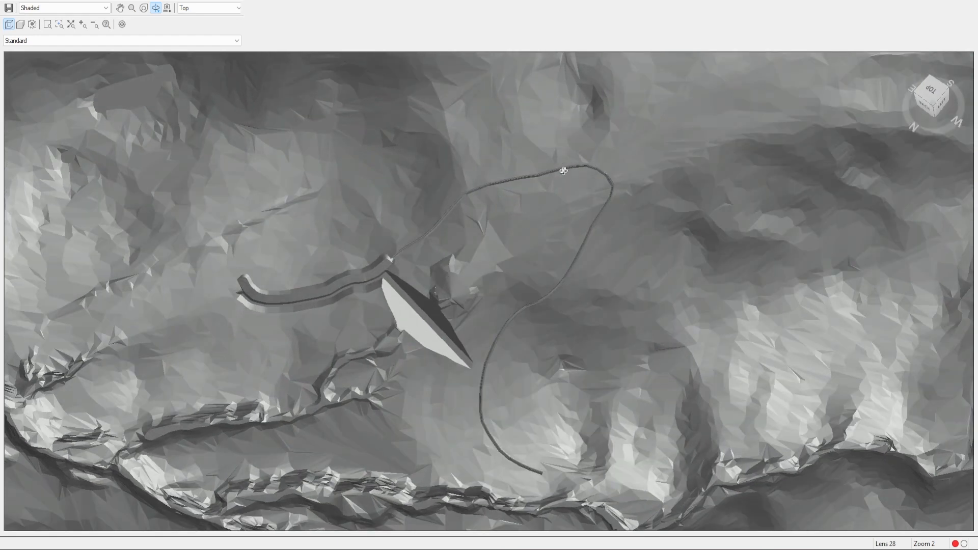
click(968, 12)
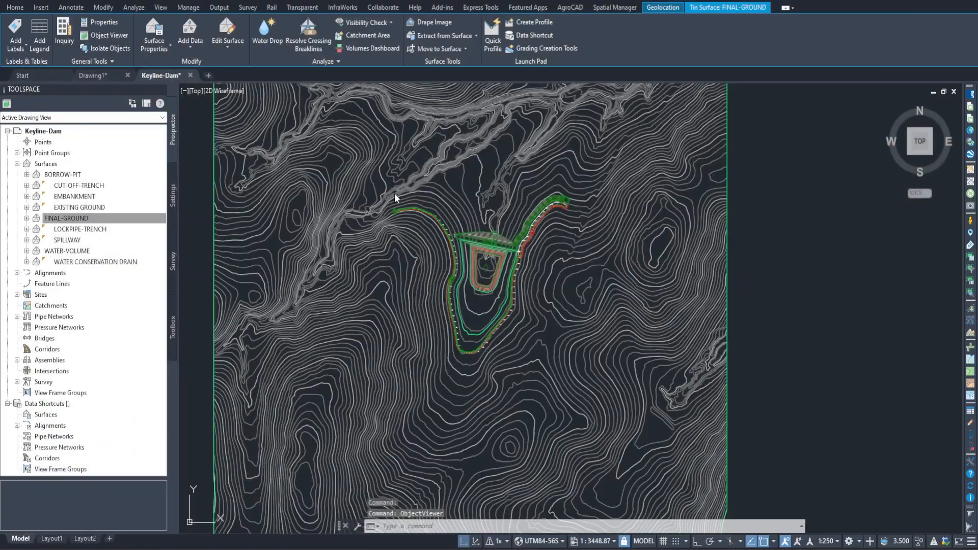
Step: Show the edits in the FINAL-GROUND surface definition and enlarge the item list to read all pasted surfaces
click(27, 218)
click(37, 252)
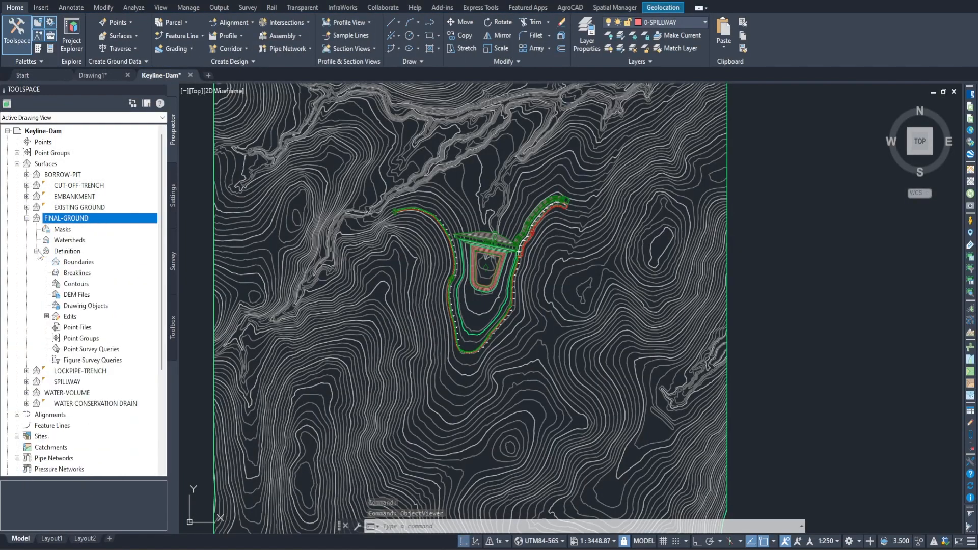
click(71, 317)
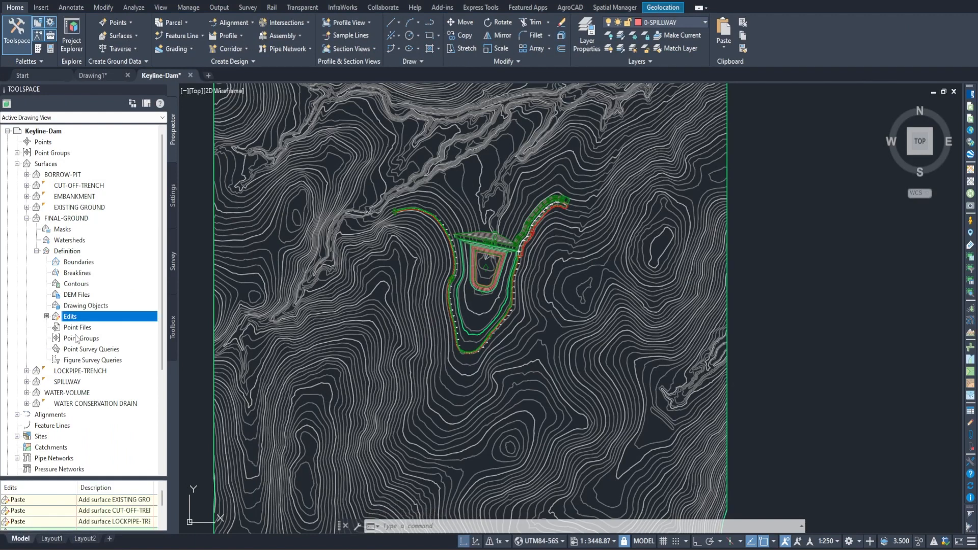
drag(116, 479, 113, 396)
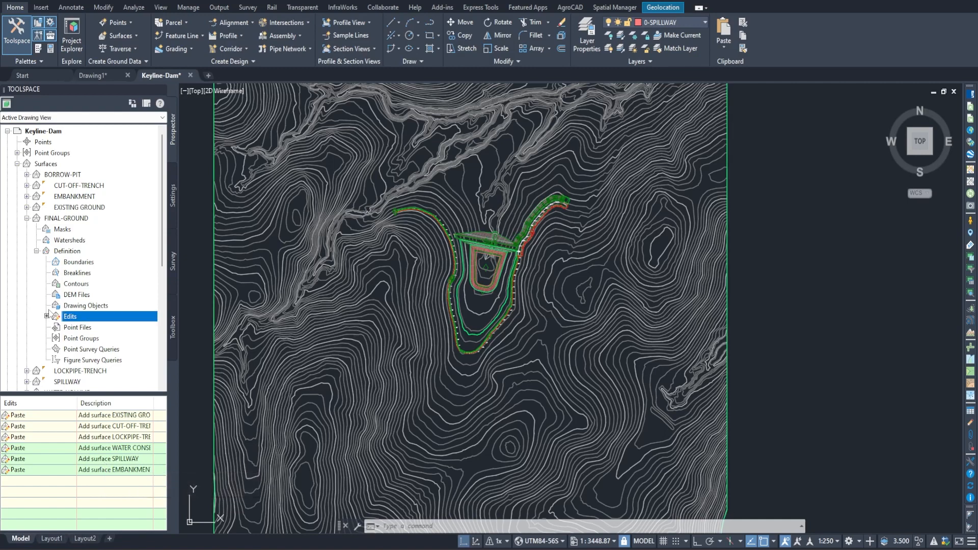
Step: Delete the EMBANKMENT paste operation from the edits of the FINAL-GROUND surface
right_click(116, 472)
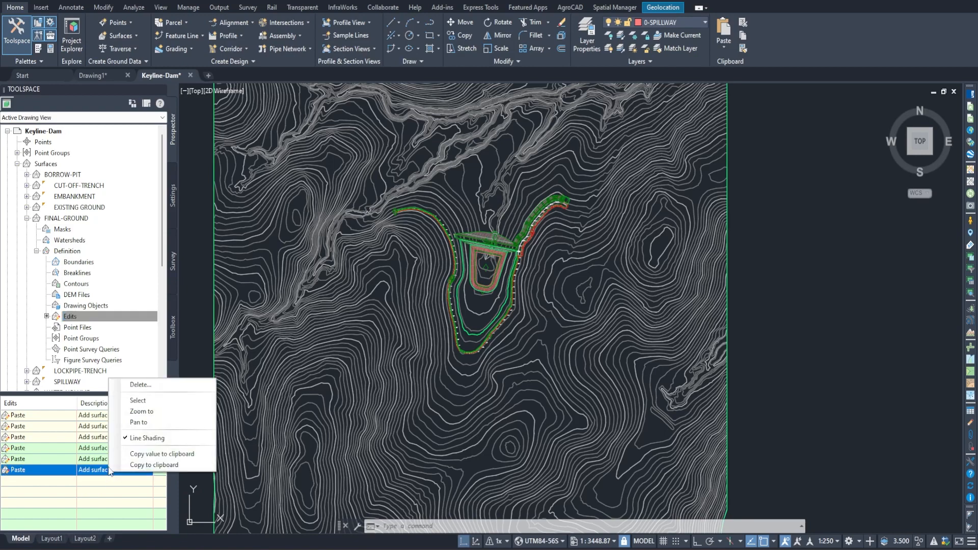
click(140, 384)
key(Return)
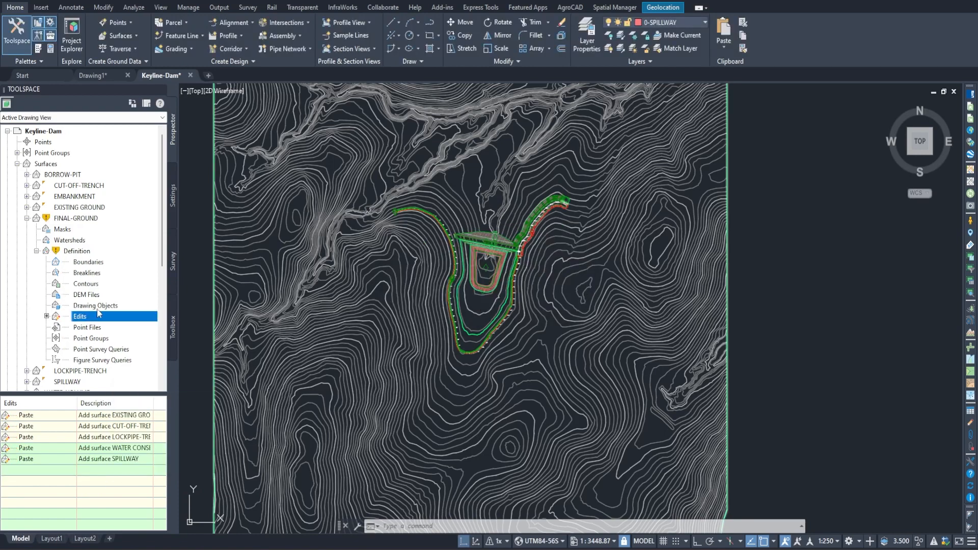
Step: Paste the BORROW-PIT surface into FINAL-GROUND as a new surface edit
right_click(88, 320)
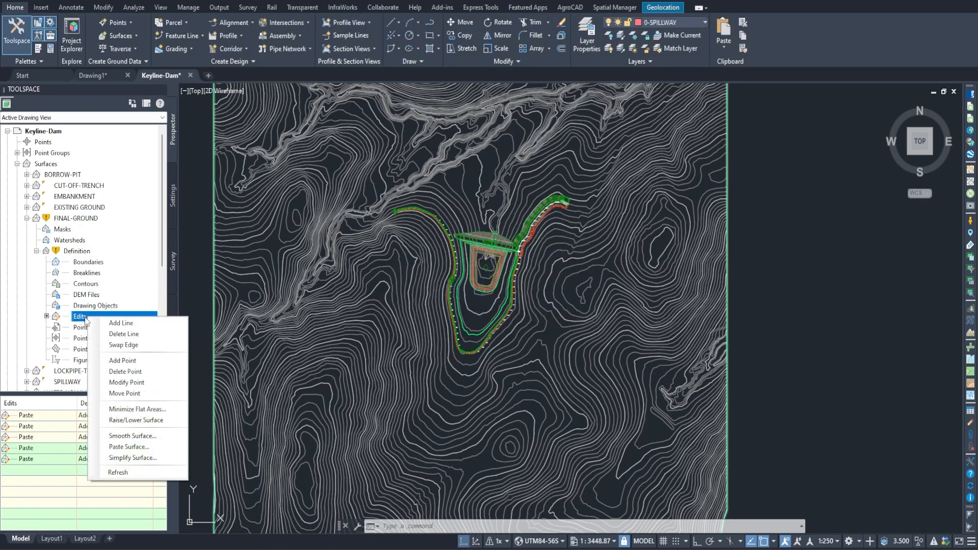
click(122, 446)
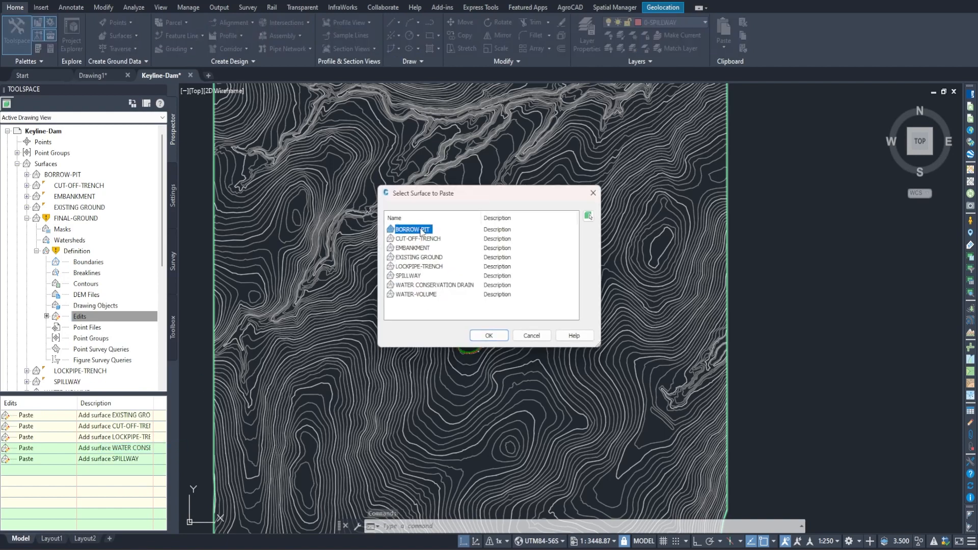
double_click(414, 229)
Step: Paste the EMBANKMENT surface into FINAL-GROUND after the borrow pit and rebuild the surface
right_click(115, 318)
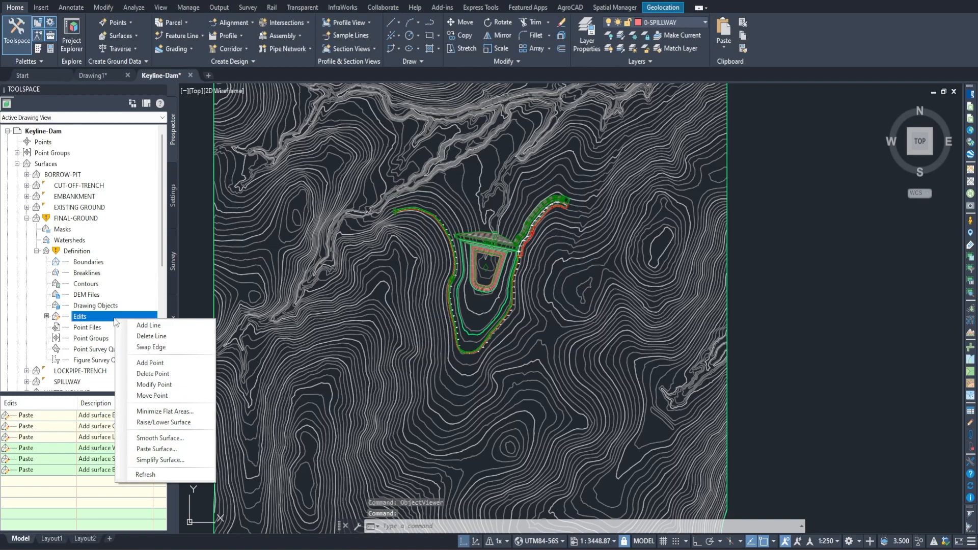
click(158, 448)
click(411, 248)
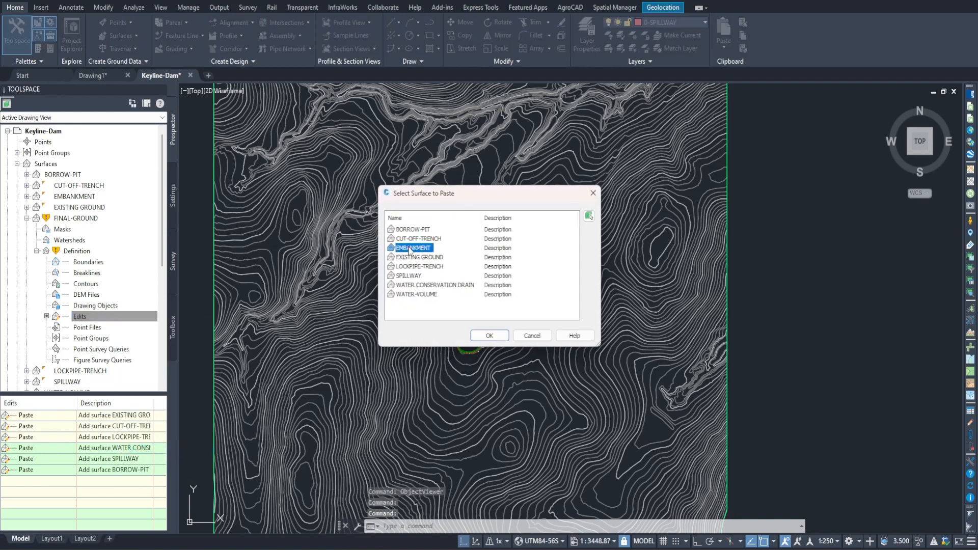
double_click(415, 250)
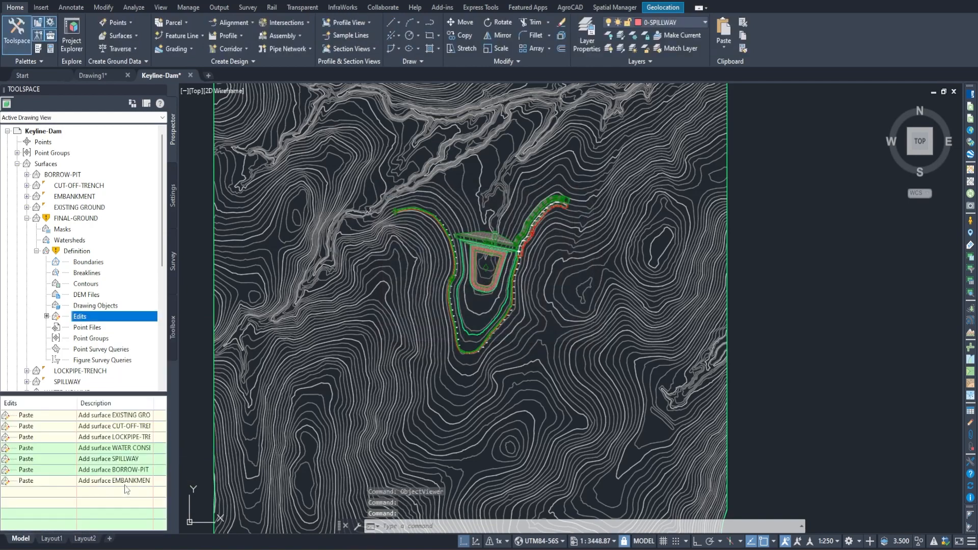
click(107, 482)
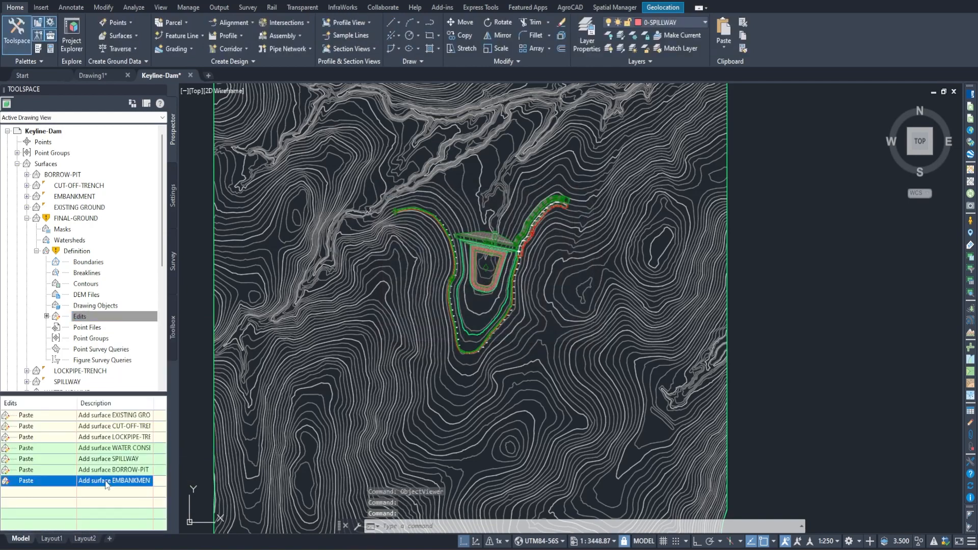
right_click(62, 220)
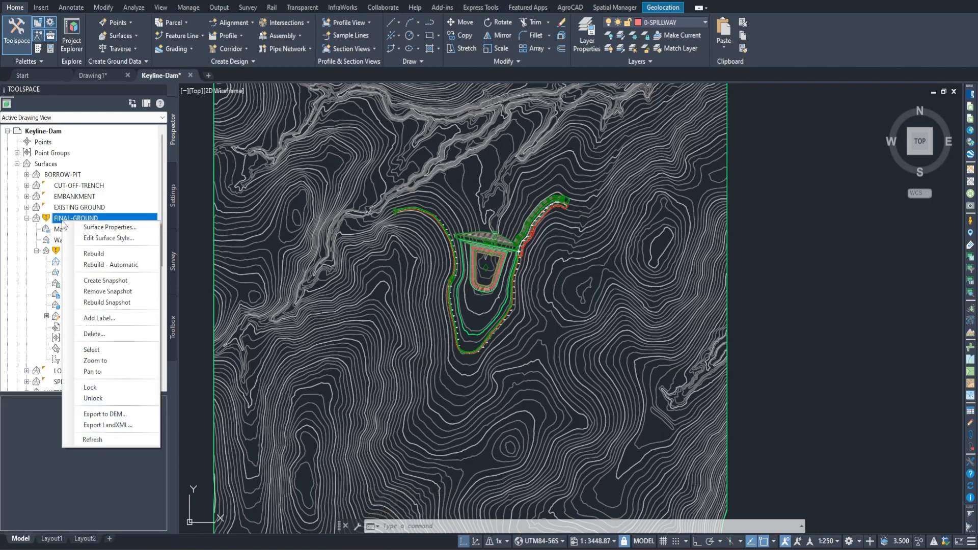
click(109, 265)
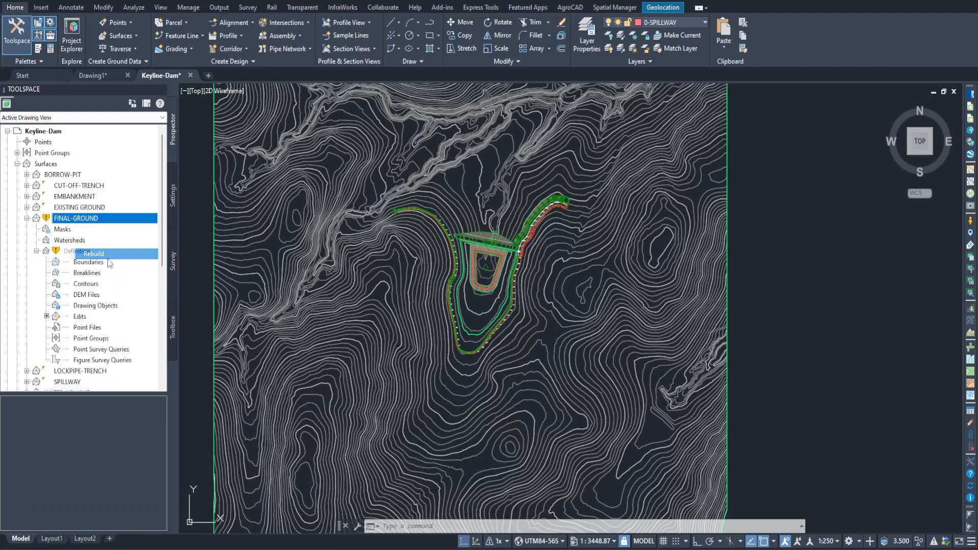
Step: Select the FINAL-GROUND surface and examine it as a shaded 3D model from several angles in the Object Viewer
right_click(78, 219)
click(97, 352)
right_click(361, 224)
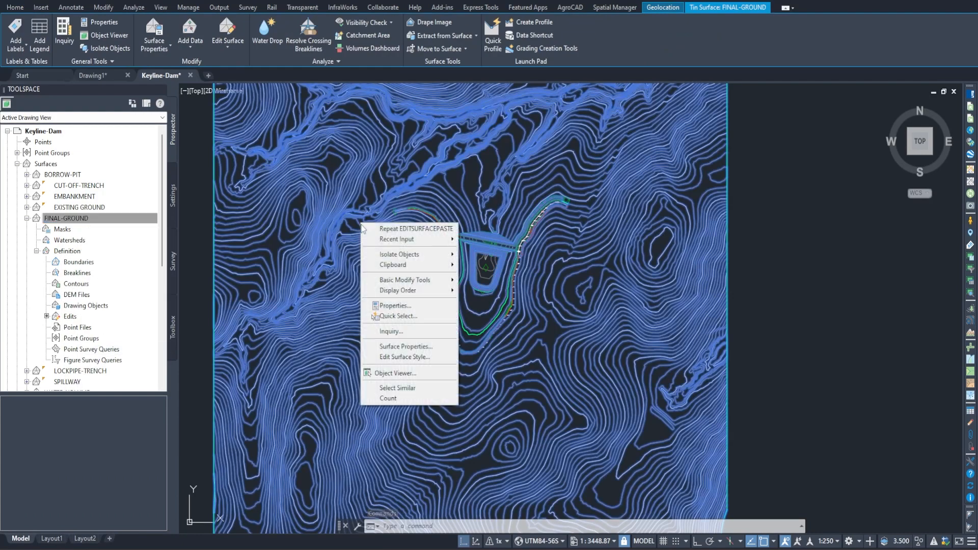
click(410, 374)
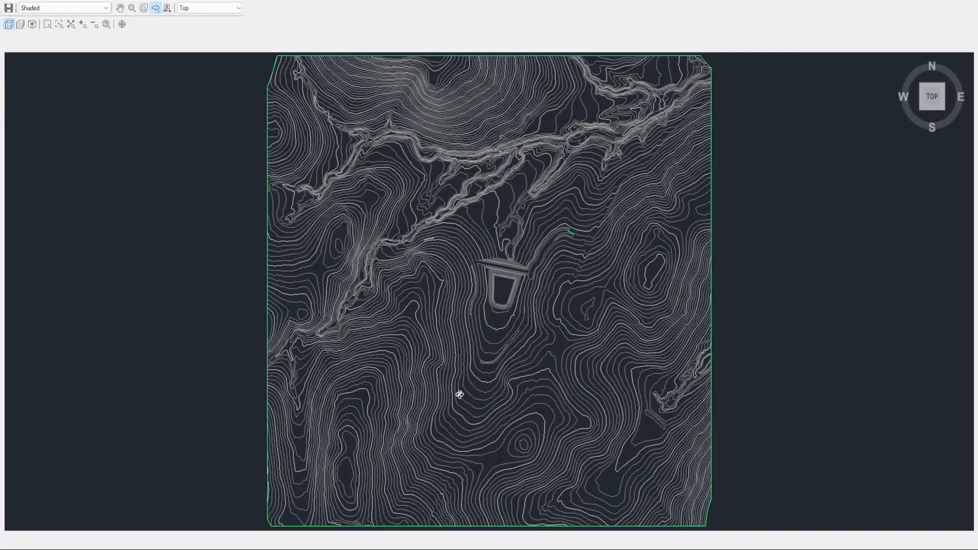
mouse_move(458, 393)
mouse_down()
mouse_move(465, 443)
mouse_move(485, 343)
mouse_move(464, 386)
mouse_move(579, 288)
mouse_move(555, 304)
mouse_up()
scroll(464, 386, up, 5)
scroll(555, 304, down, 10)
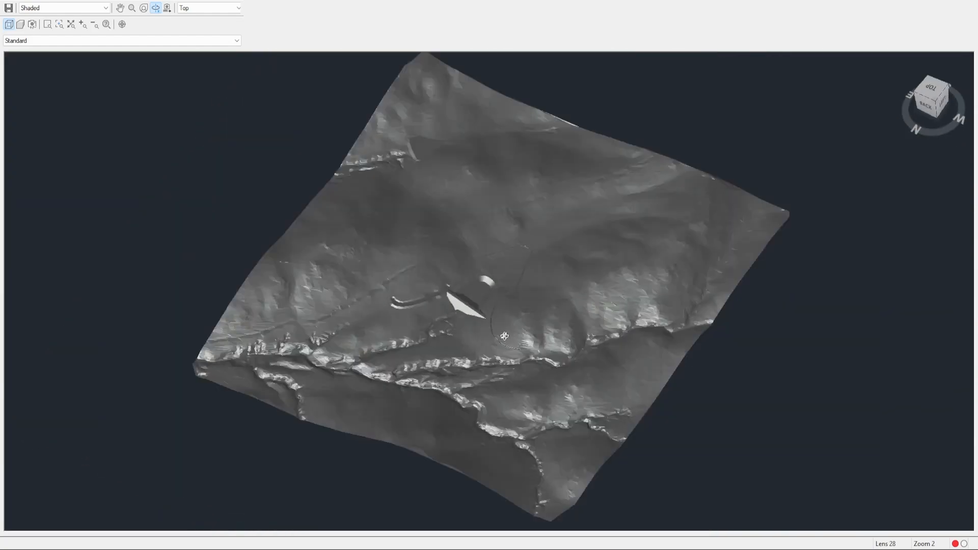
drag(505, 337, 768, 136)
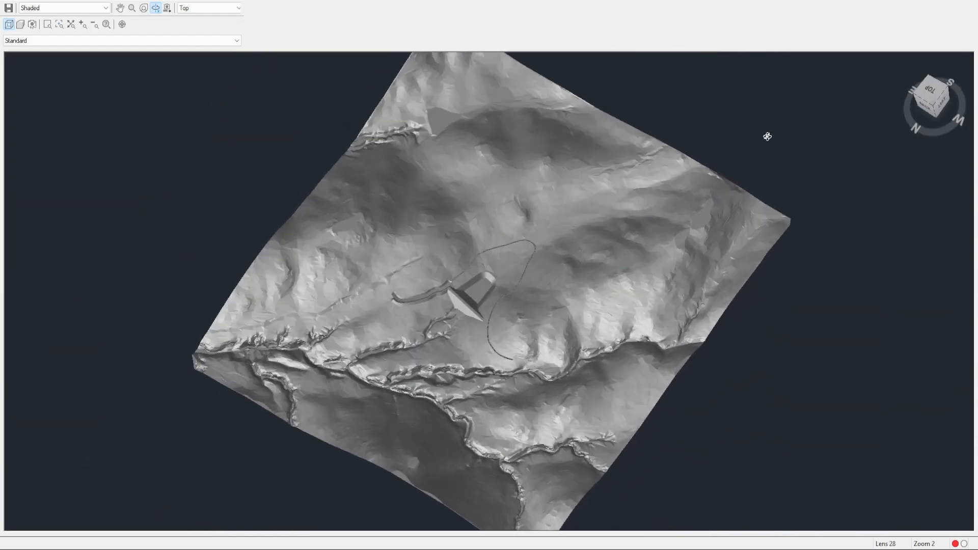
click(965, 3)
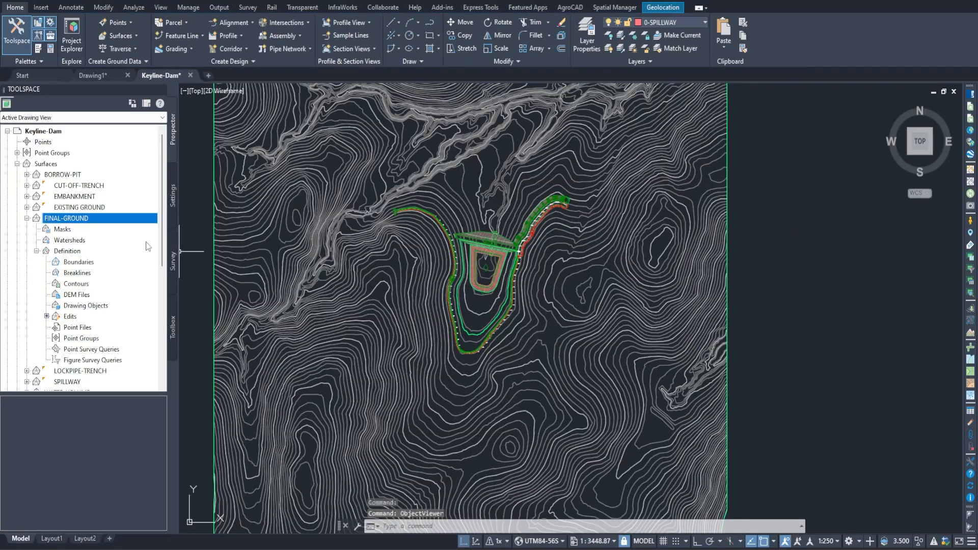
Step: Set up a DEM export of the FINAL-GROUND surface as the GeoTIFF file FINAL-GROUND.tif in the Course Files folder
right_click(73, 223)
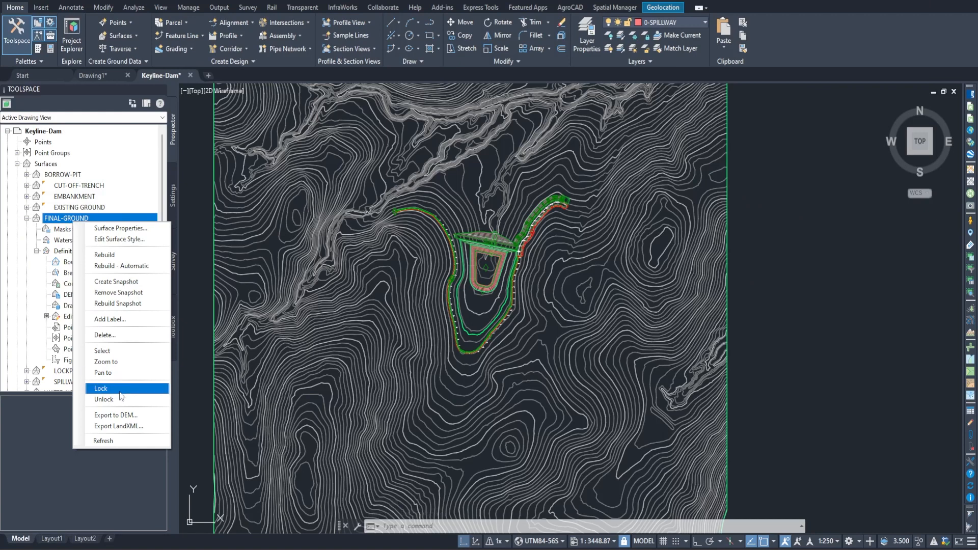
click(129, 417)
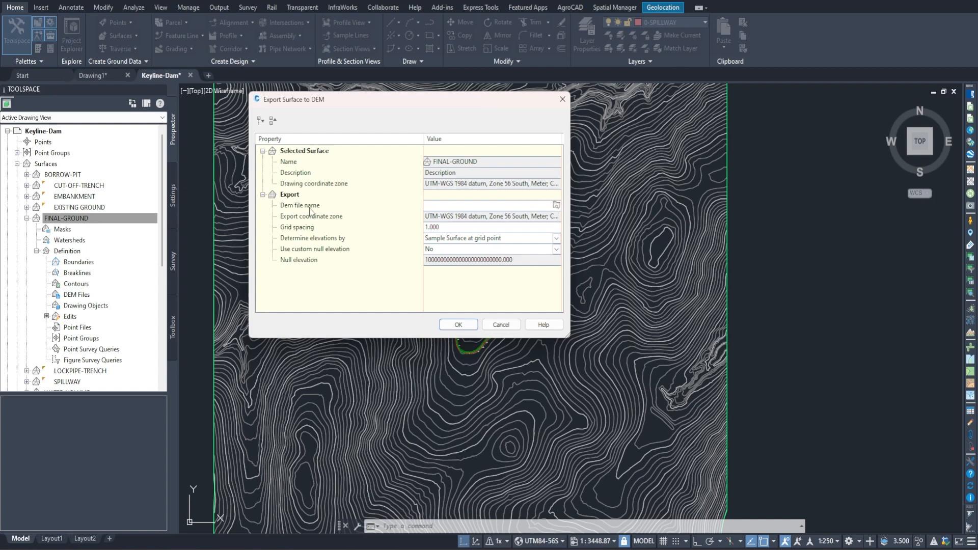
click(556, 205)
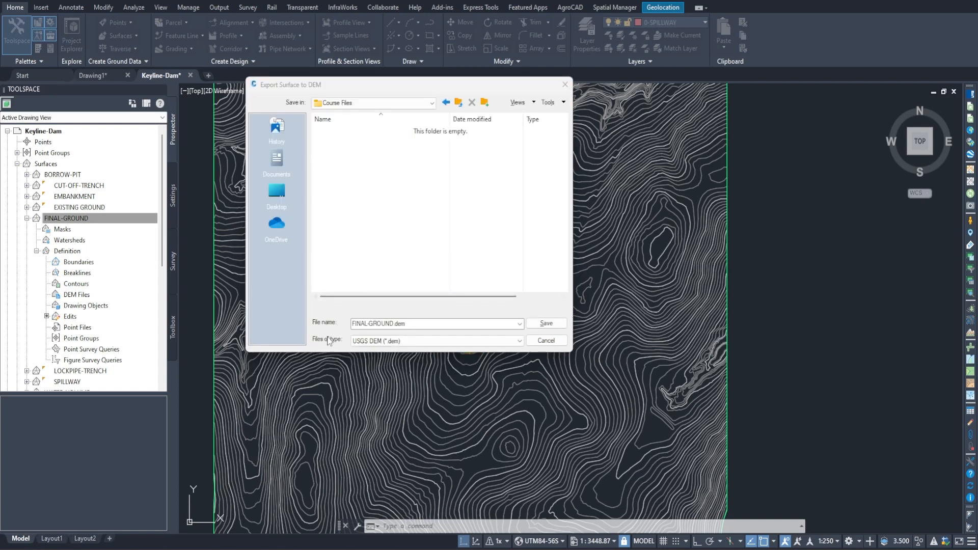
click(371, 341)
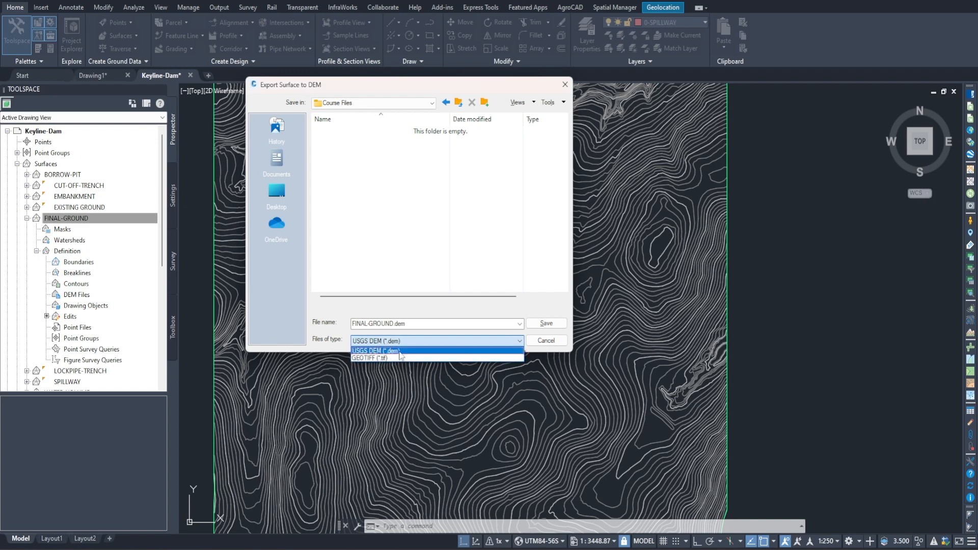
click(371, 358)
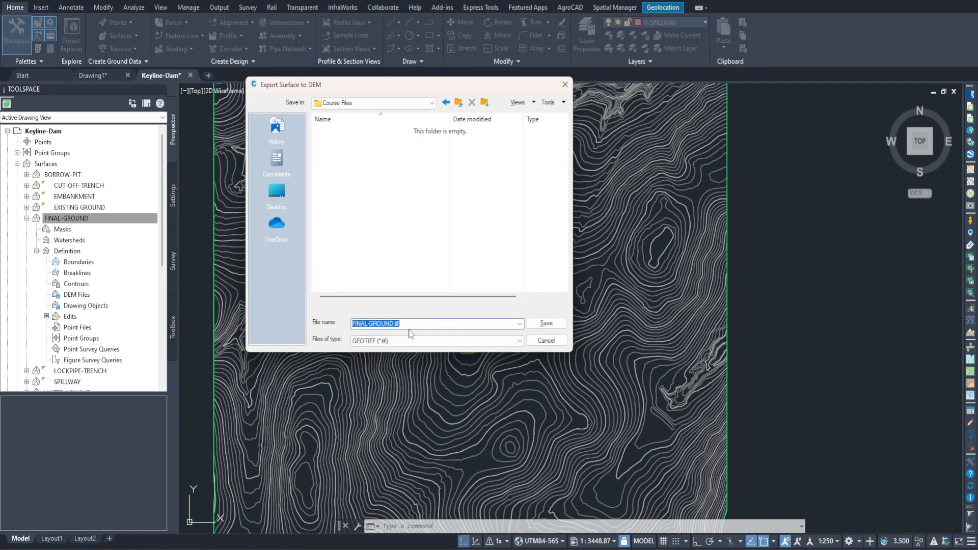
click(547, 323)
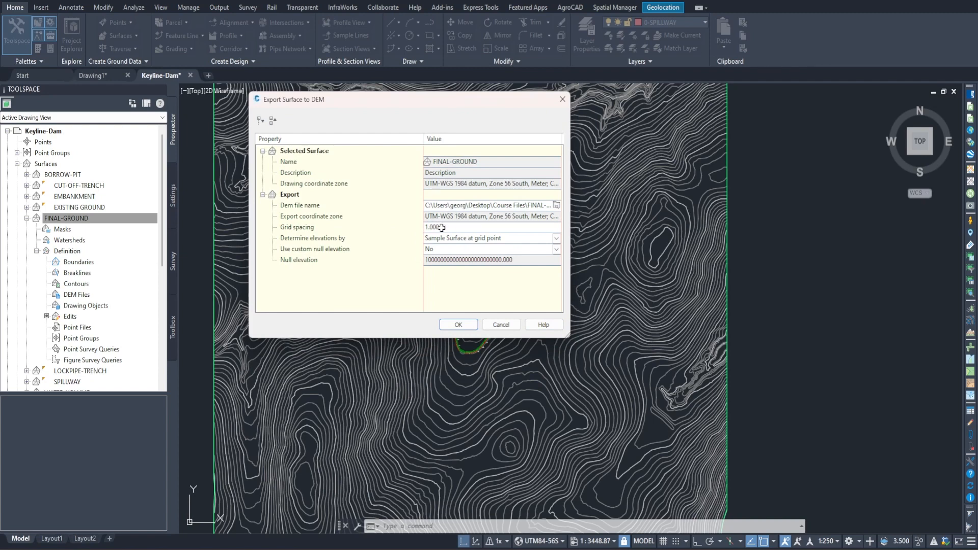
Step: Keep the DEM grid spacing at 1.000 and run the surface export
click(464, 230)
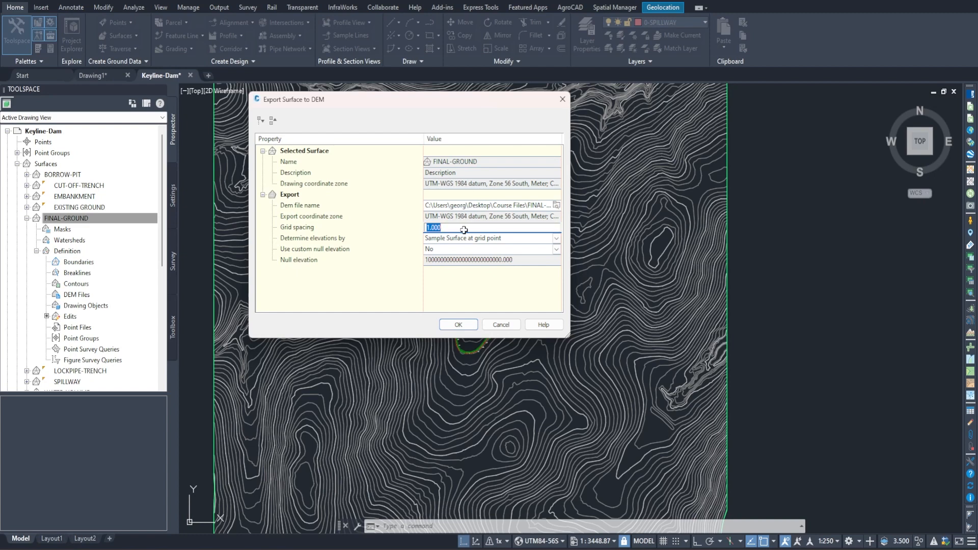
text(0.)
click(412, 287)
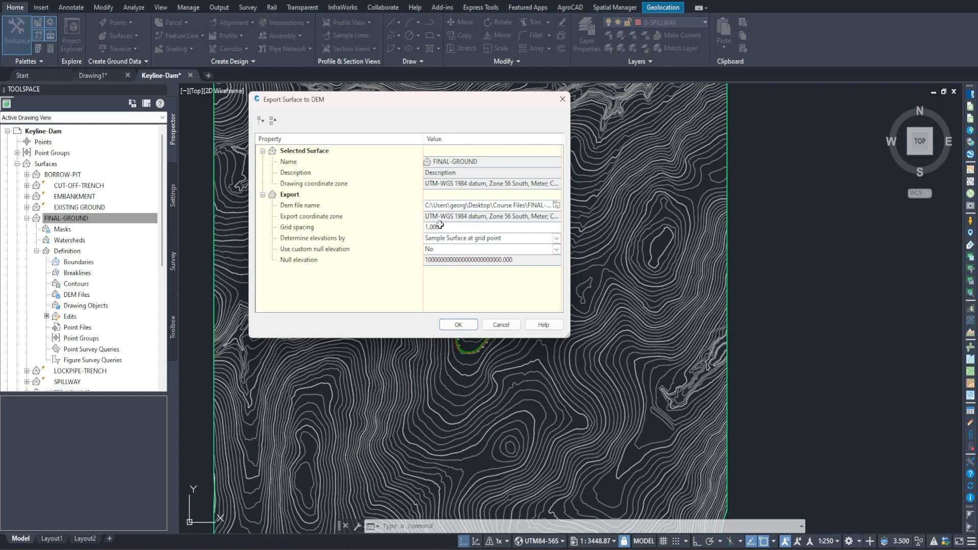
click(460, 326)
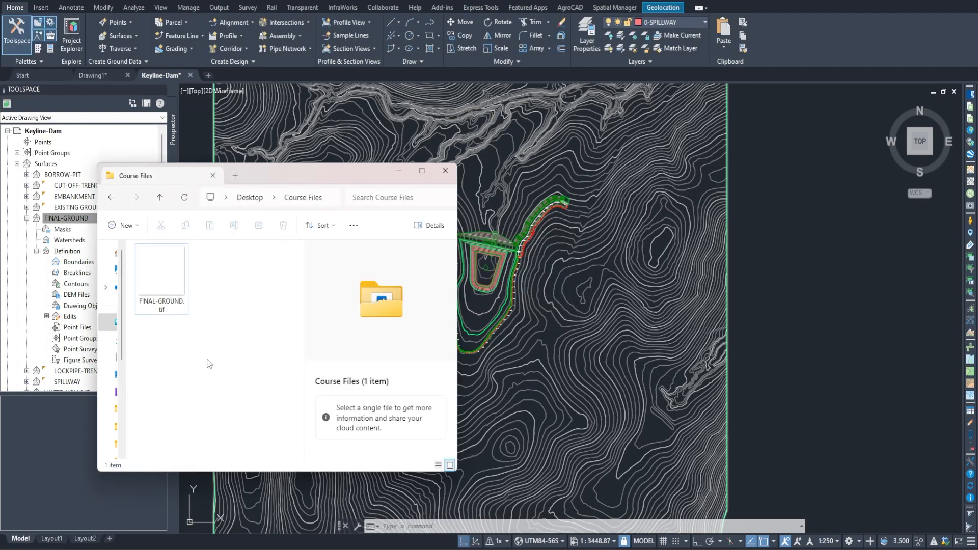
Step: Load the exported FINAL-GROUND.tif from the Course Files folder into QGIS as a raster layer
click(158, 295)
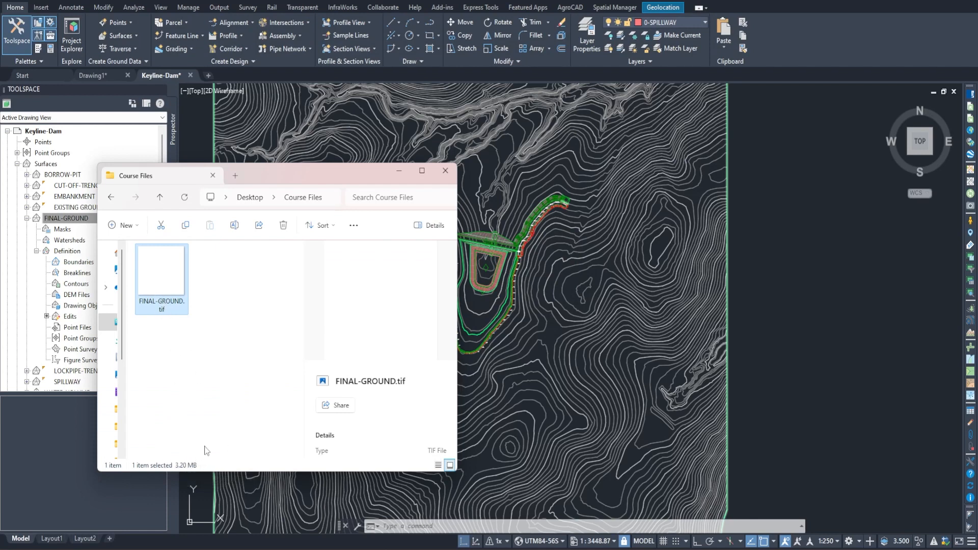
drag(175, 283, 338, 280)
drag(610, 268, 559, 260)
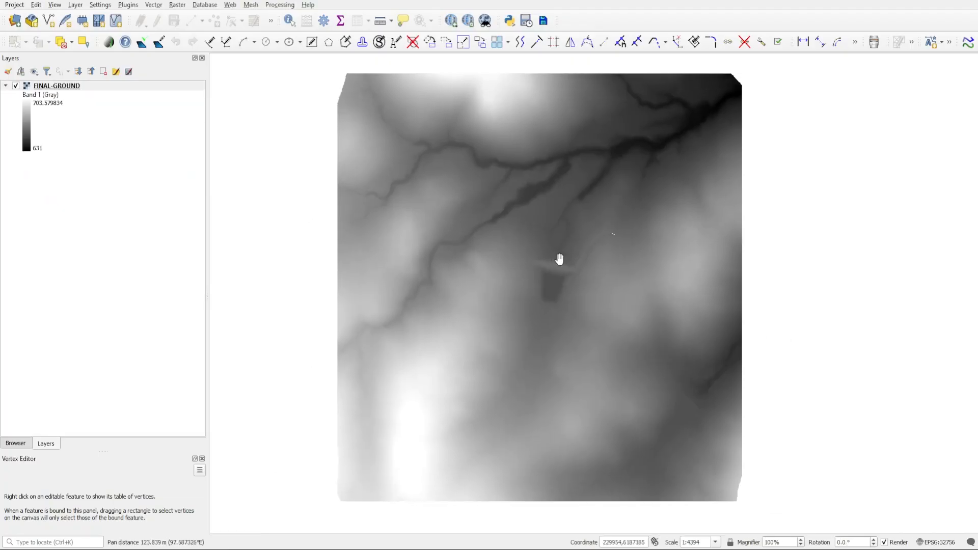
Step: Fill the nodata gaps in the FINAL-GROUND raster with Fill nodata, using a maximum search distance of 10 pixels and a temporary output
scroll(562, 272, up, 5)
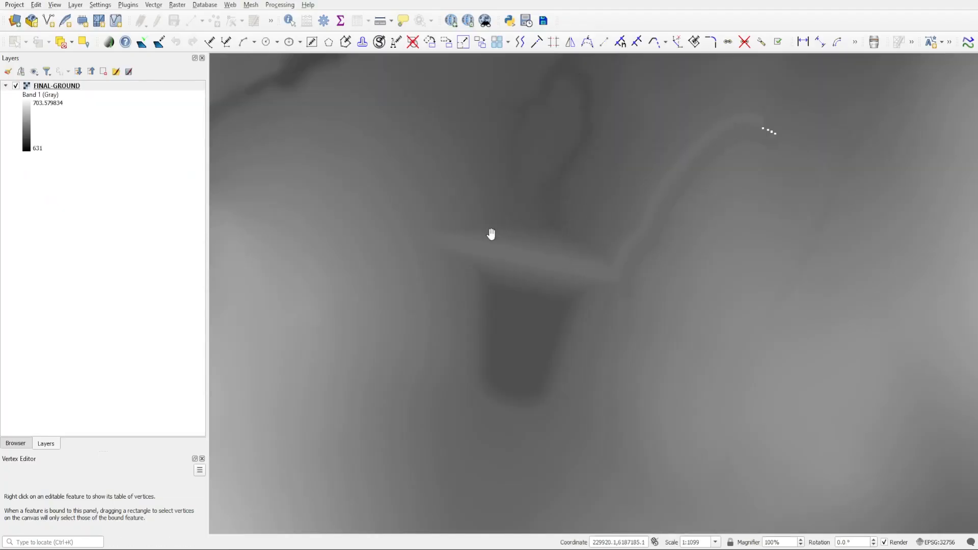
drag(764, 132, 563, 258)
scroll(563, 258, up, 2)
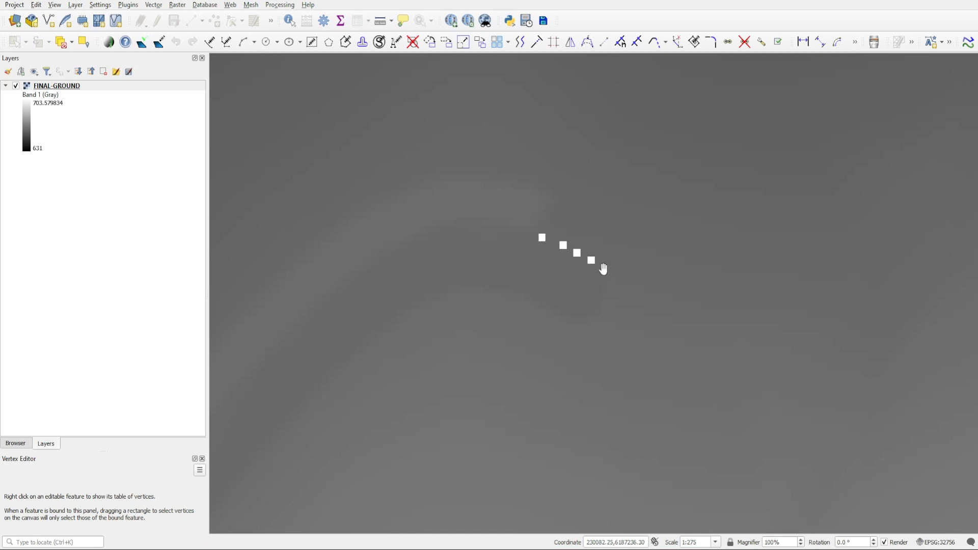
scroll(551, 256, down, 2)
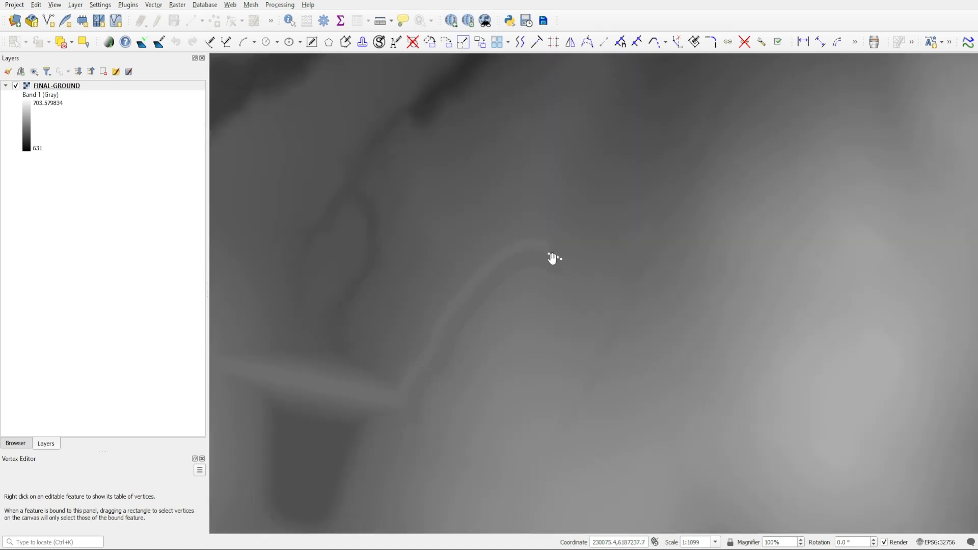
drag(519, 292, 634, 307)
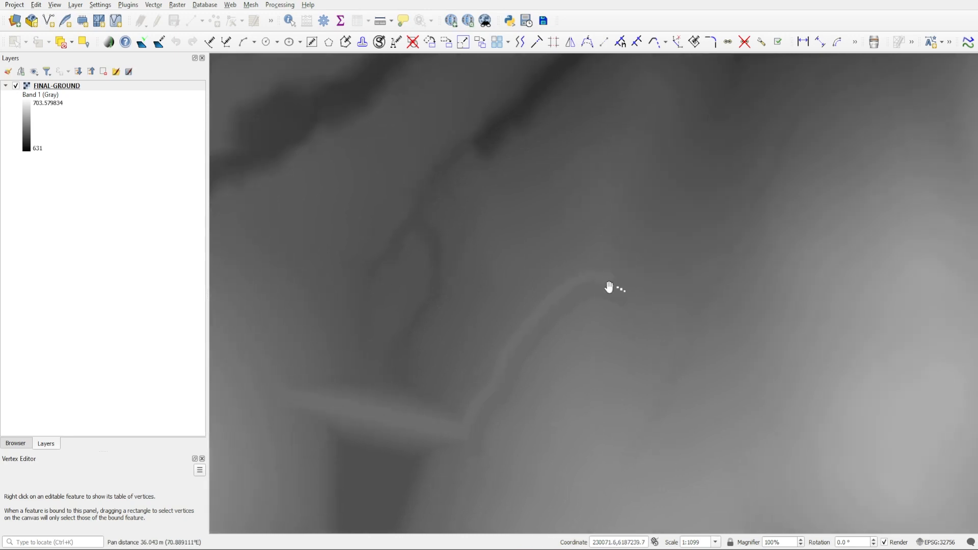
click(83, 86)
click(177, 5)
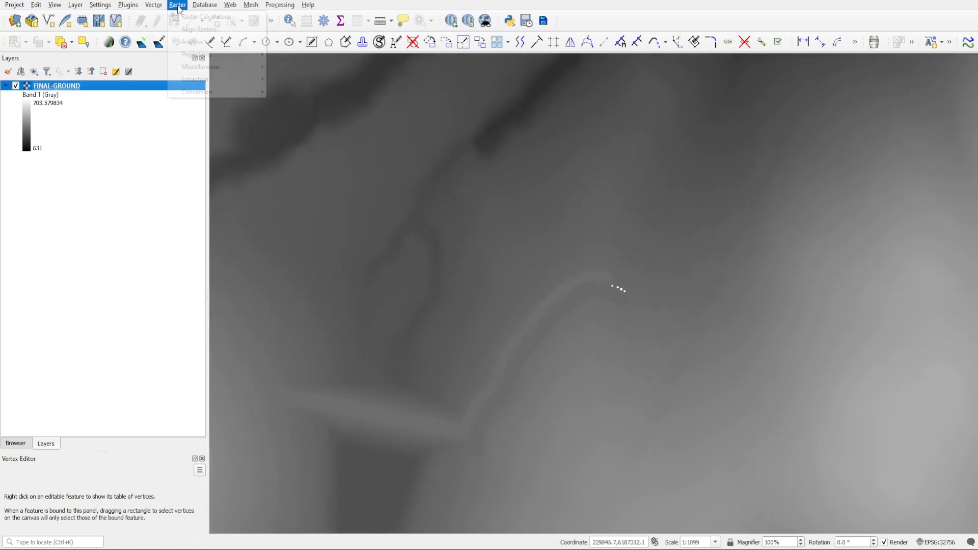
mouse_move(193, 41)
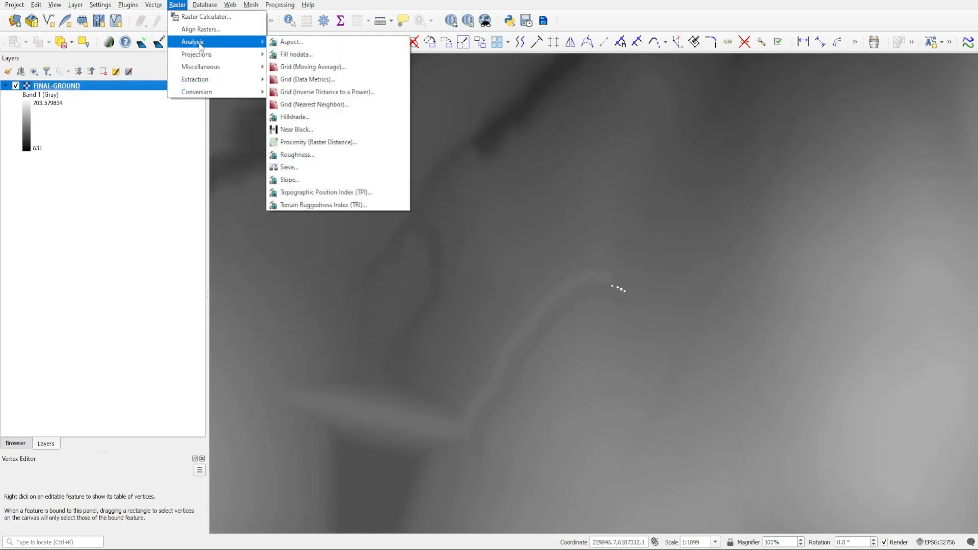
click(306, 55)
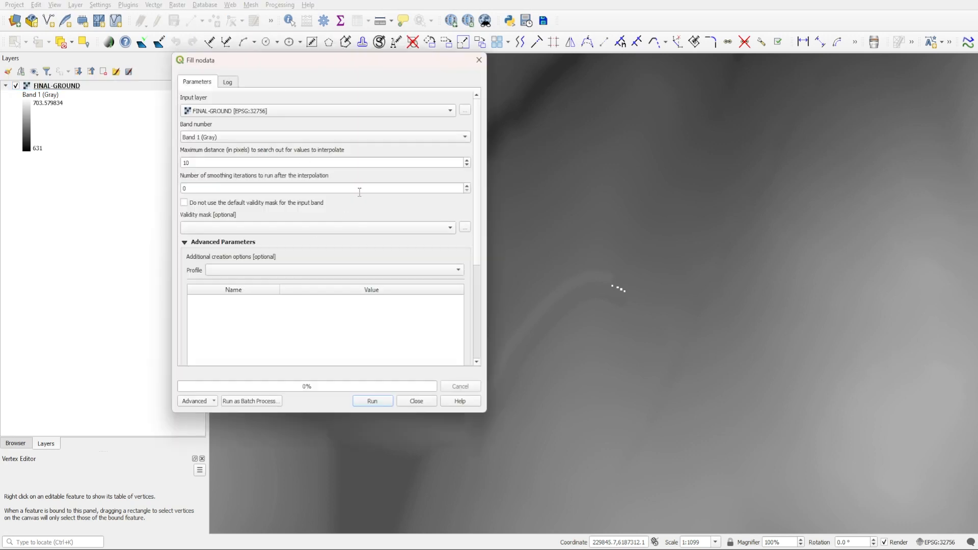
click(373, 399)
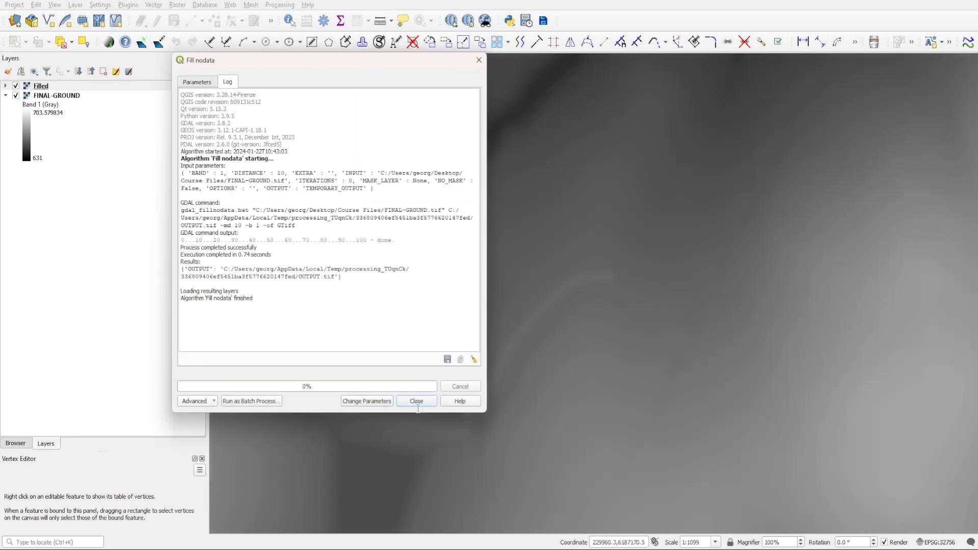
click(416, 401)
Step: Compare the Filled raster with the original by toggling its visibility, and remove the FINAL-GROUND layer from the project
click(6, 86)
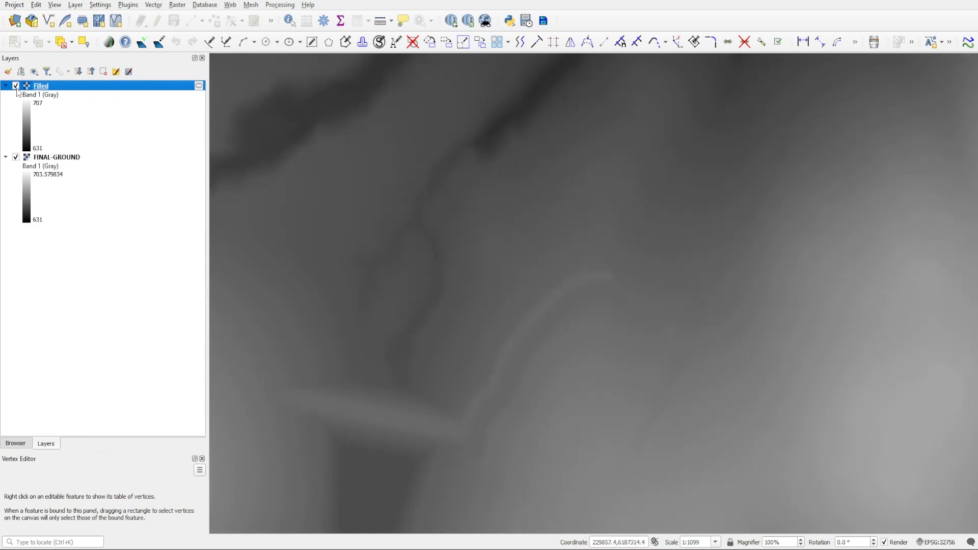
click(16, 86)
click(16, 86)
click(57, 157)
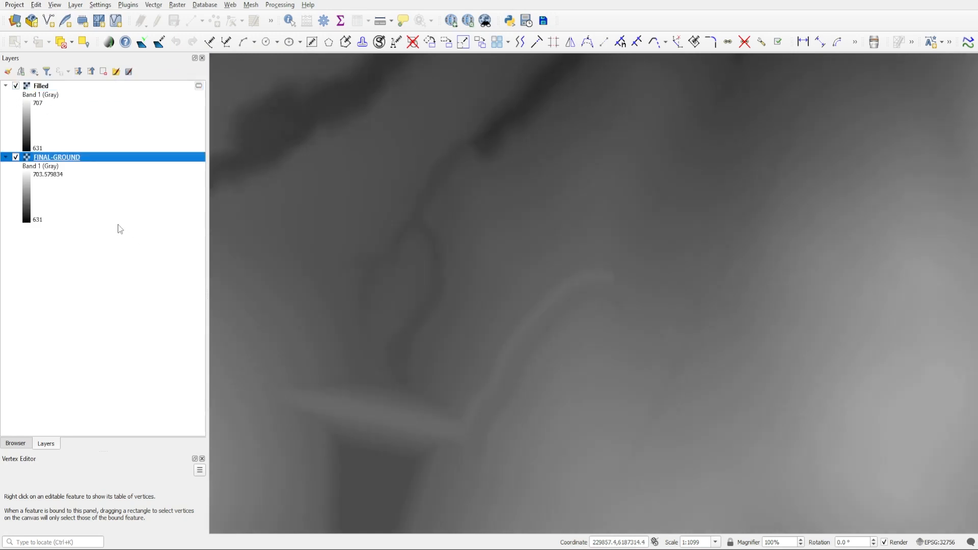
key(ctrl+d)
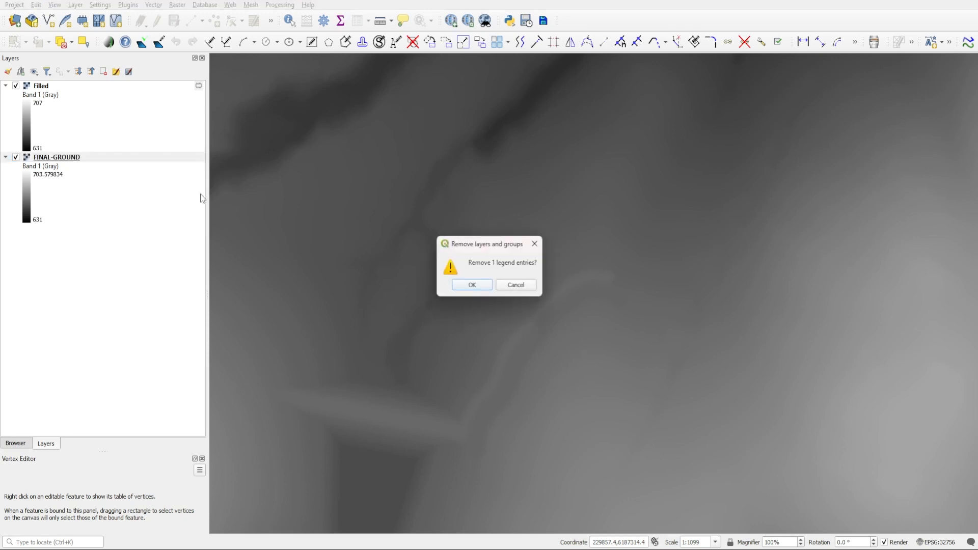
click(456, 286)
Step: Rename the Filled layer as DTM
click(60, 86)
key(F2)
text(DTM)
click(82, 158)
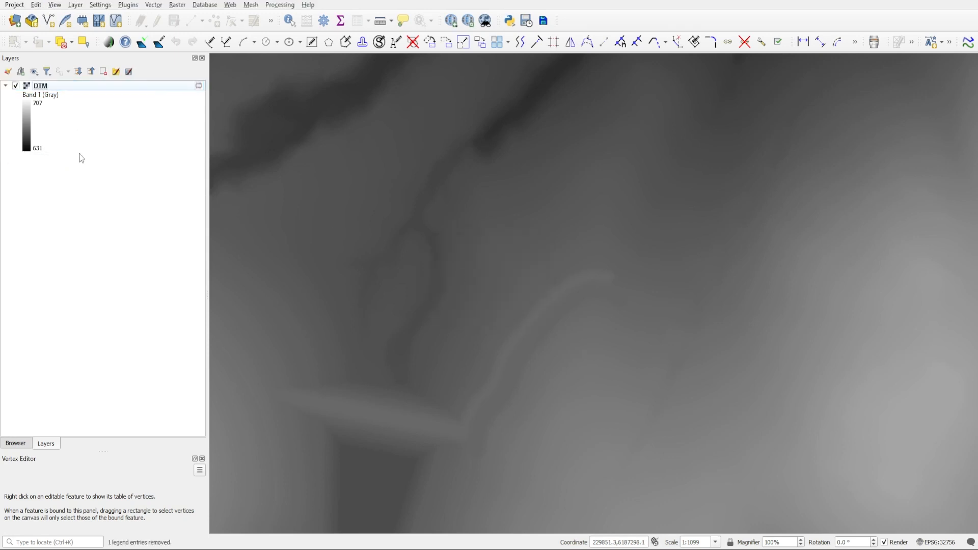
Step: Generate contour lines from the DTM raster at an interval of 1 with the ELEV attribute, as a temporary layer
scroll(404, 266, down, 2)
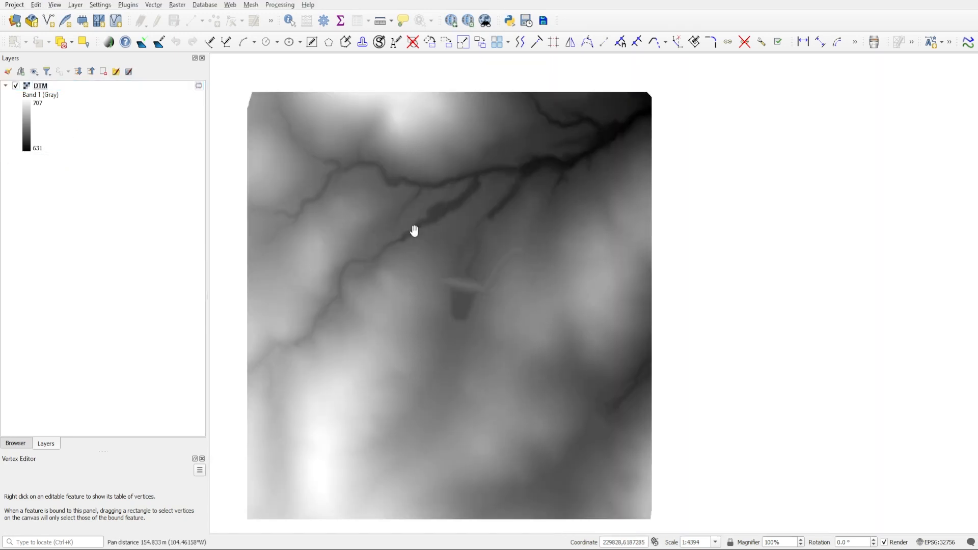
drag(455, 300, 460, 294)
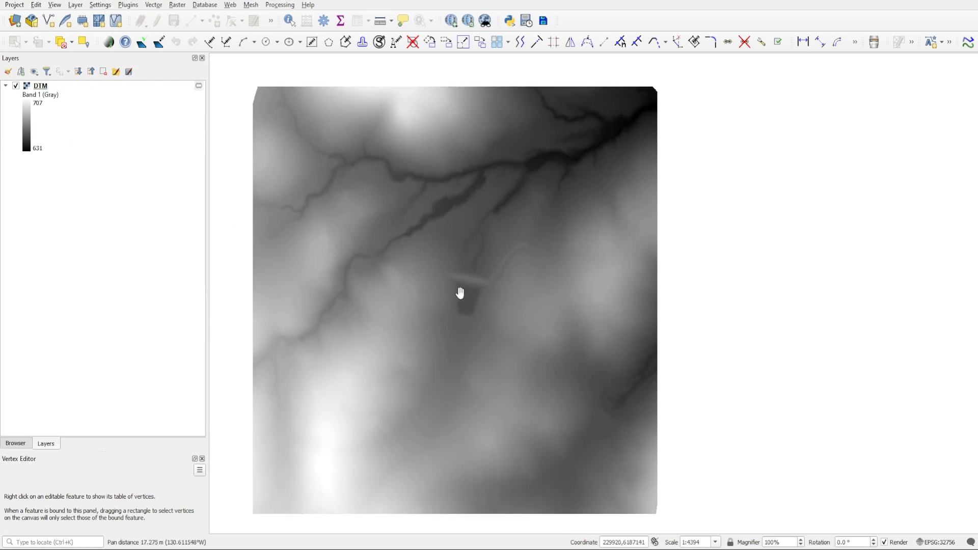
click(77, 86)
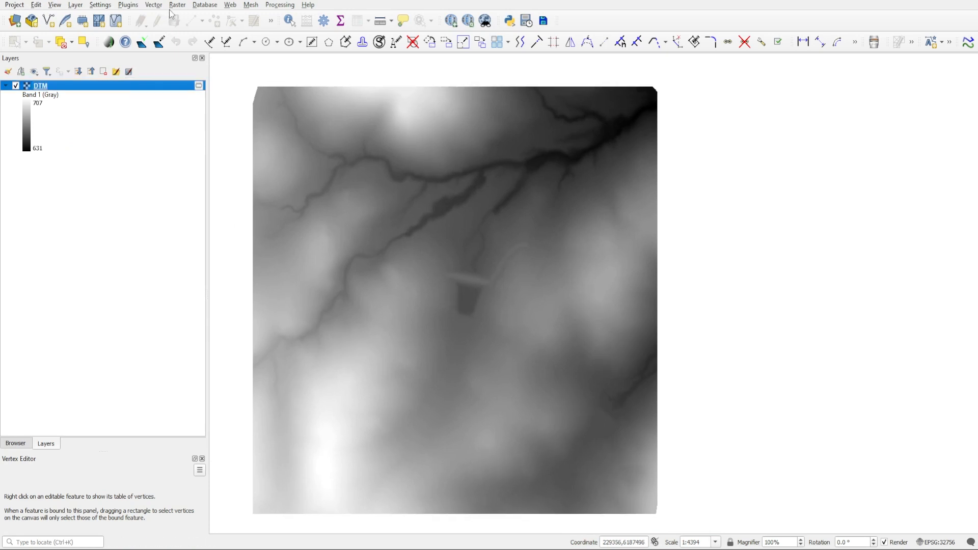
click(177, 6)
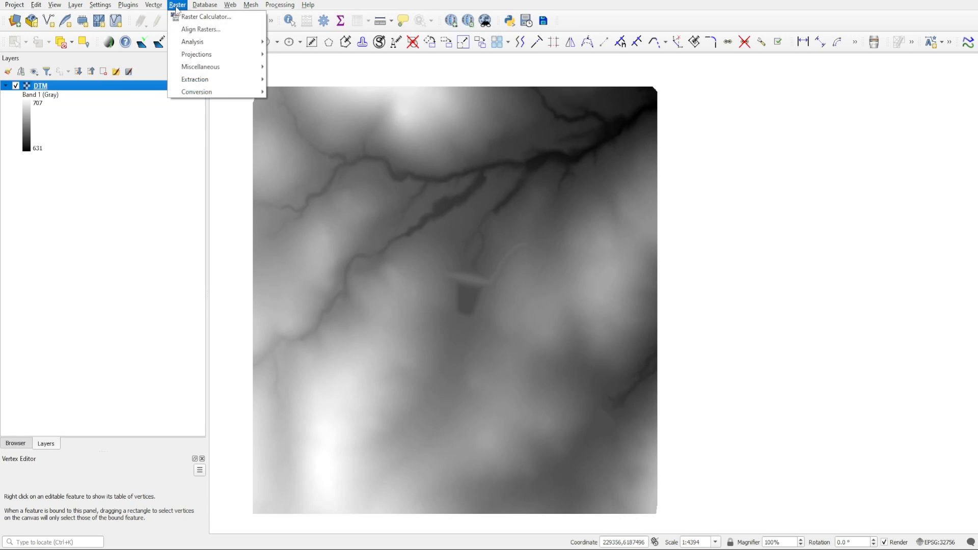
mouse_move(197, 83)
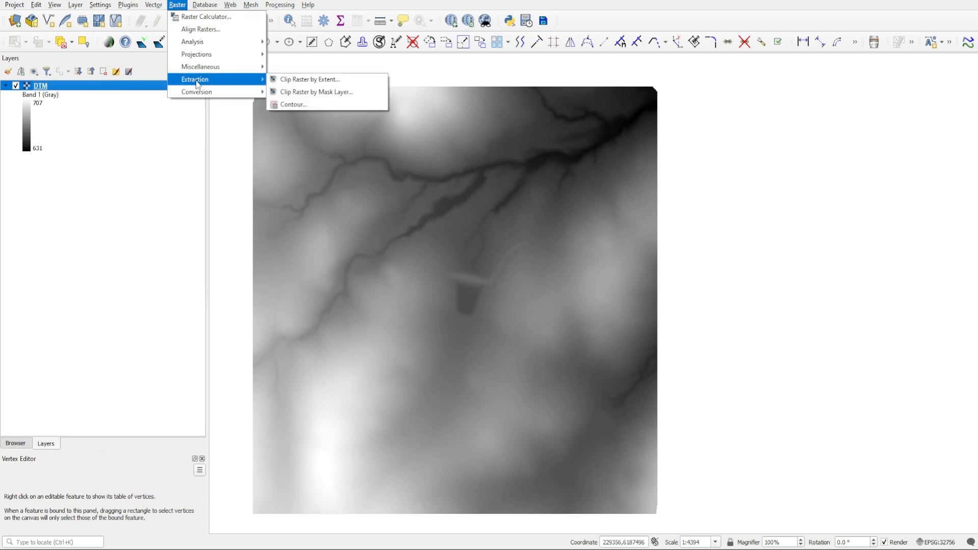
click(299, 105)
double_click(249, 164)
text(1)
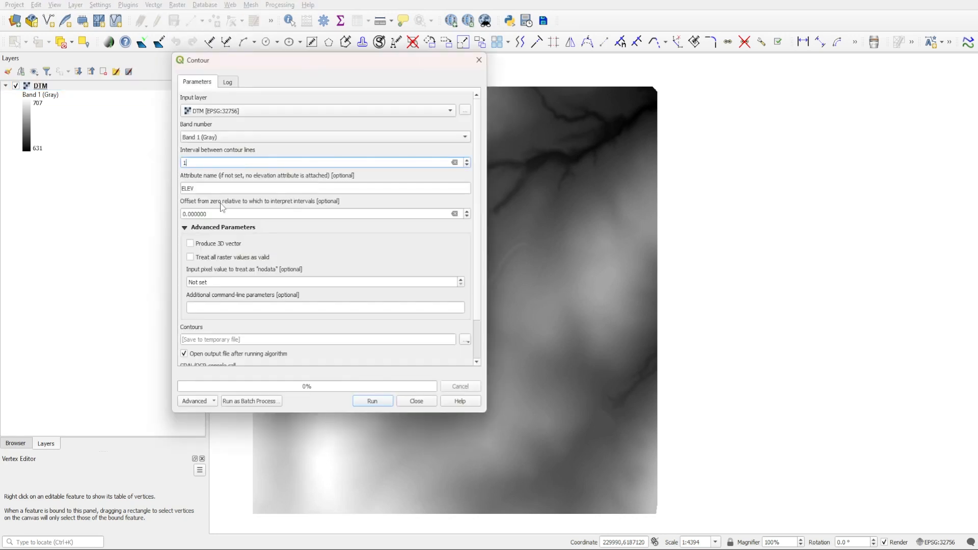
click(372, 401)
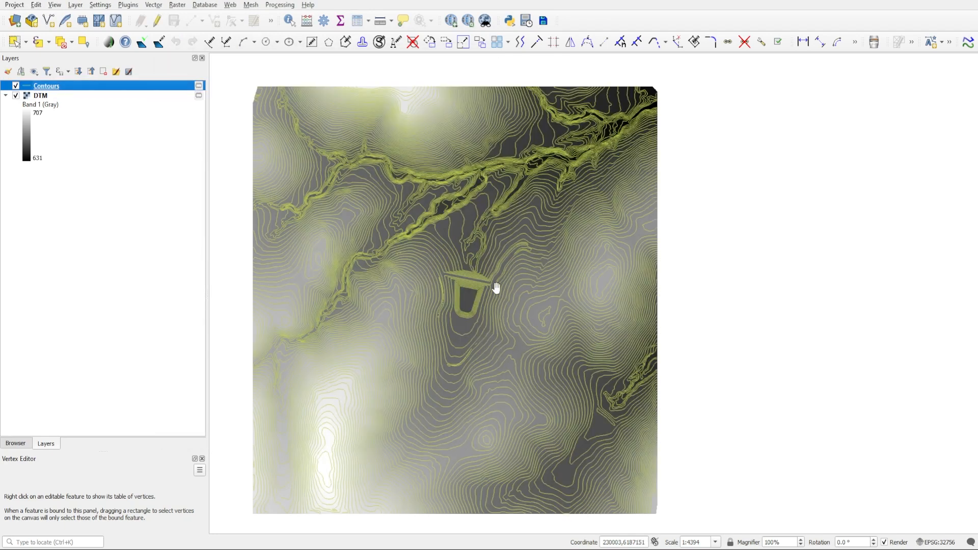
Step: Examine the generated contours around the dam wall, the basin and the channel west of it
scroll(483, 289, up, 1)
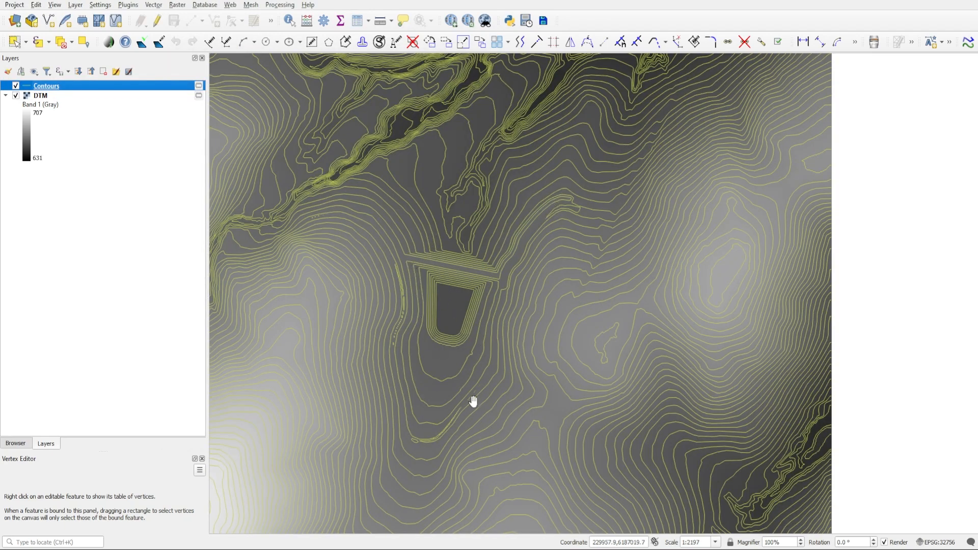
scroll(397, 309, up, 2)
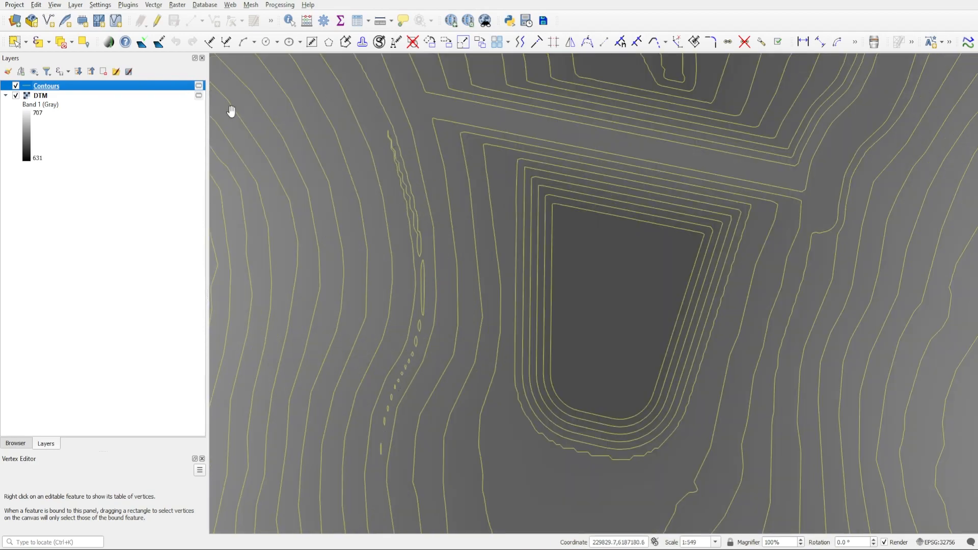
mouse_move(411, 238)
mouse_down()
mouse_move(417, 273)
mouse_move(406, 250)
mouse_up()
drag(513, 476, 377, 345)
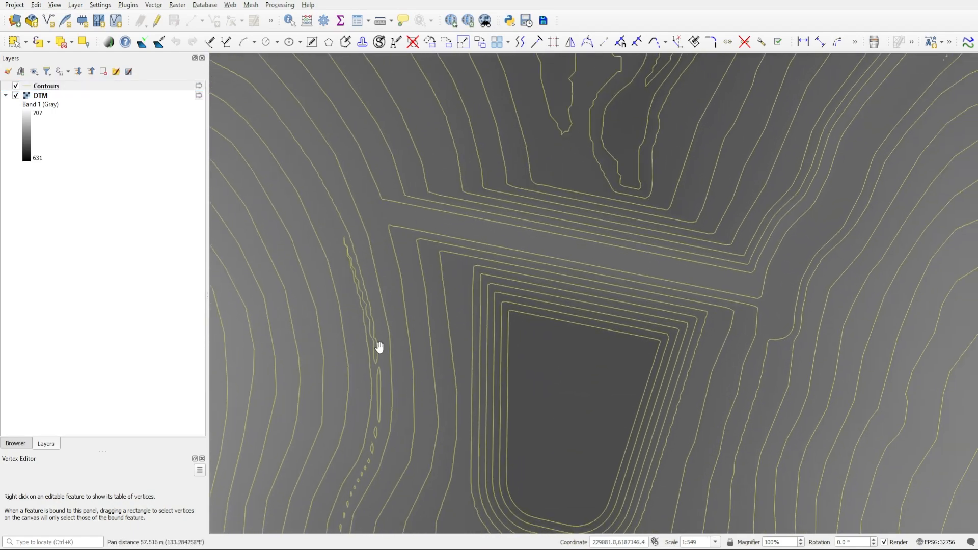
scroll(365, 317, down, 1)
drag(363, 461, 350, 311)
scroll(513, 352, down, 1)
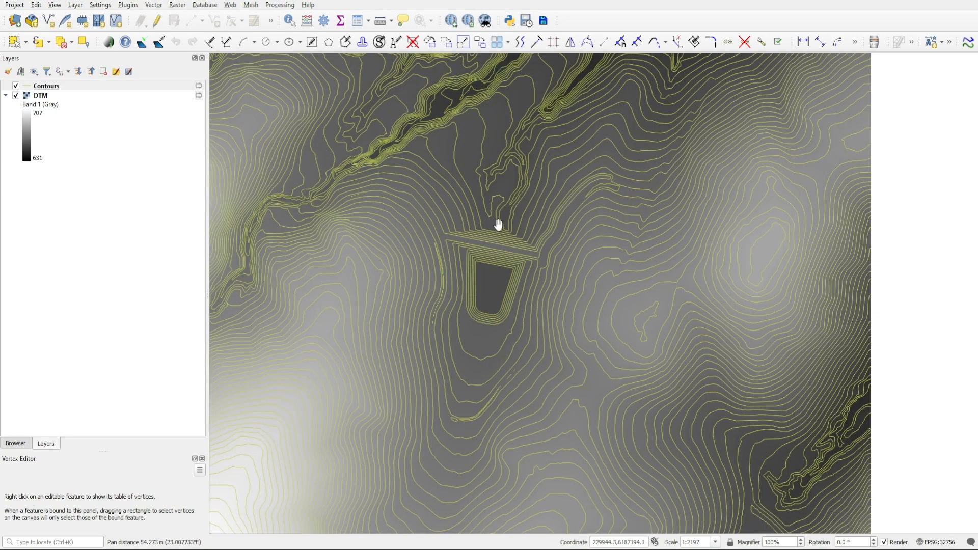
scroll(472, 286, down, 1)
Step: Generate a slope raster from the DTM layer as a temporary output, and hide the Contours and DTM layers
click(67, 96)
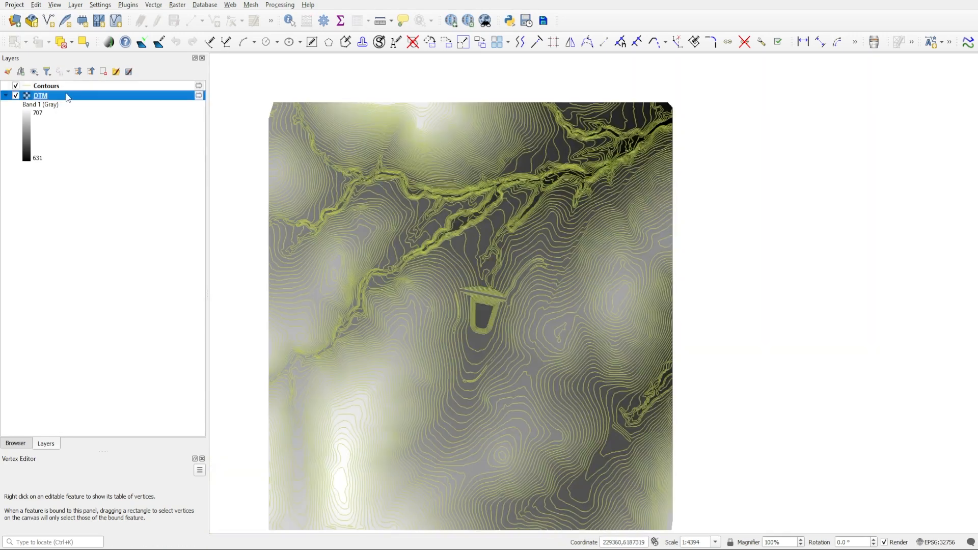
click(177, 5)
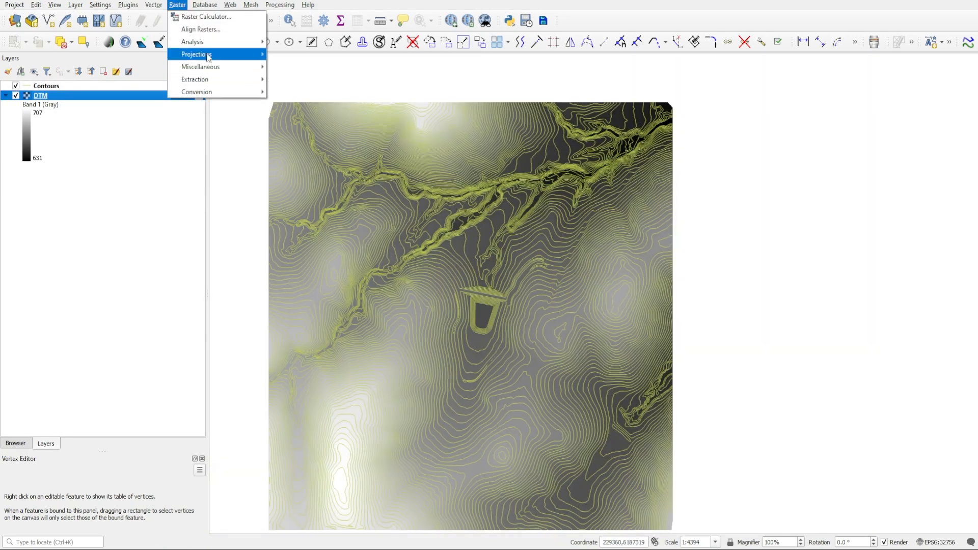
mouse_move(214, 42)
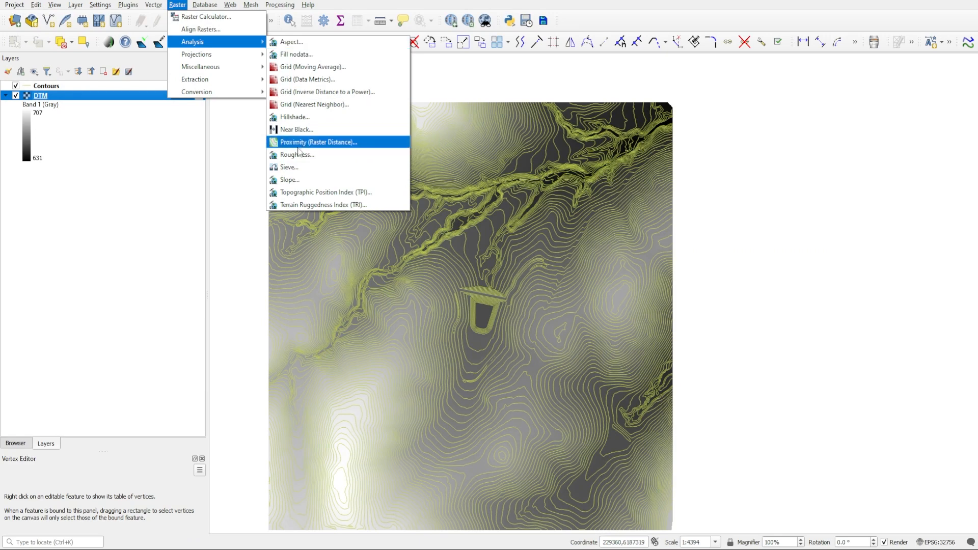
click(288, 180)
click(385, 404)
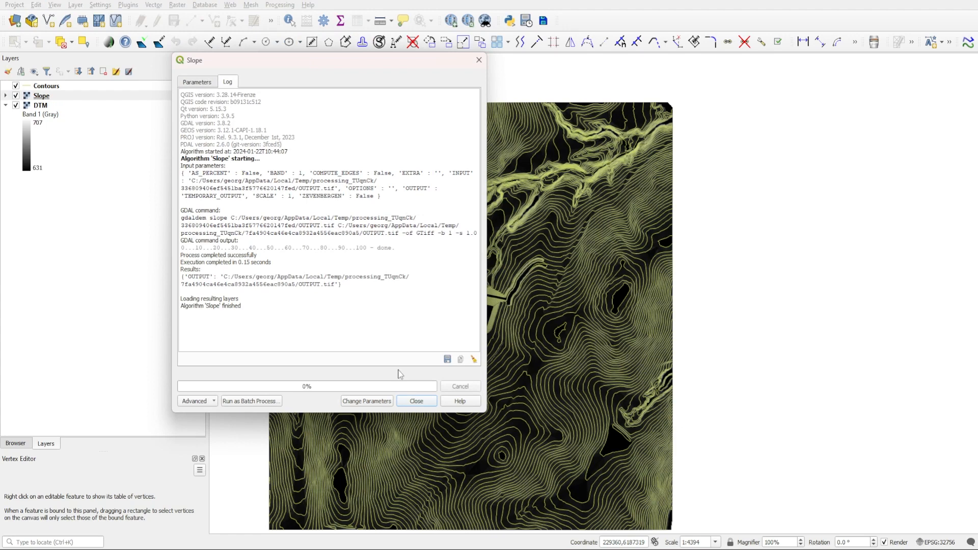
click(417, 402)
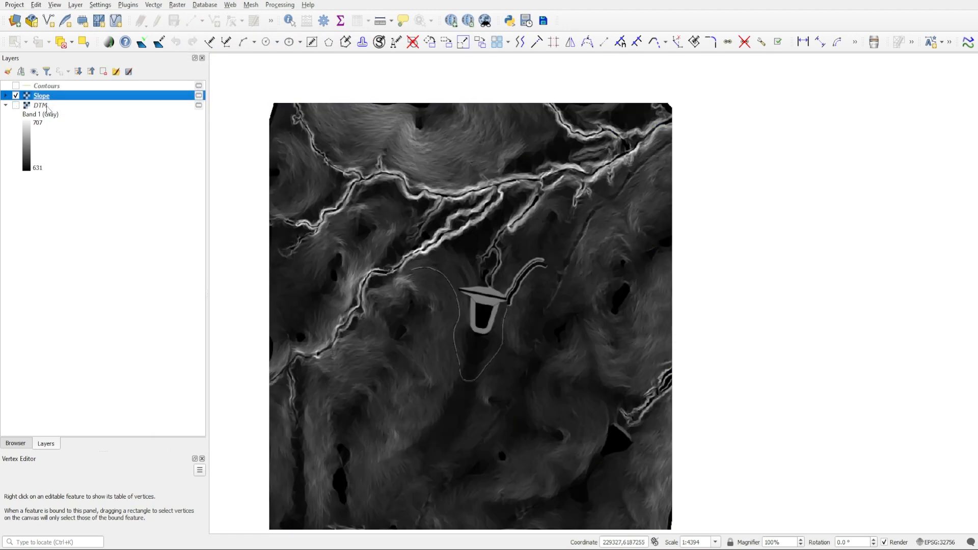
Step: Set the Slope layer's symbology to Singleband pseudocolor rendering with Discrete interpolation
right_click(45, 100)
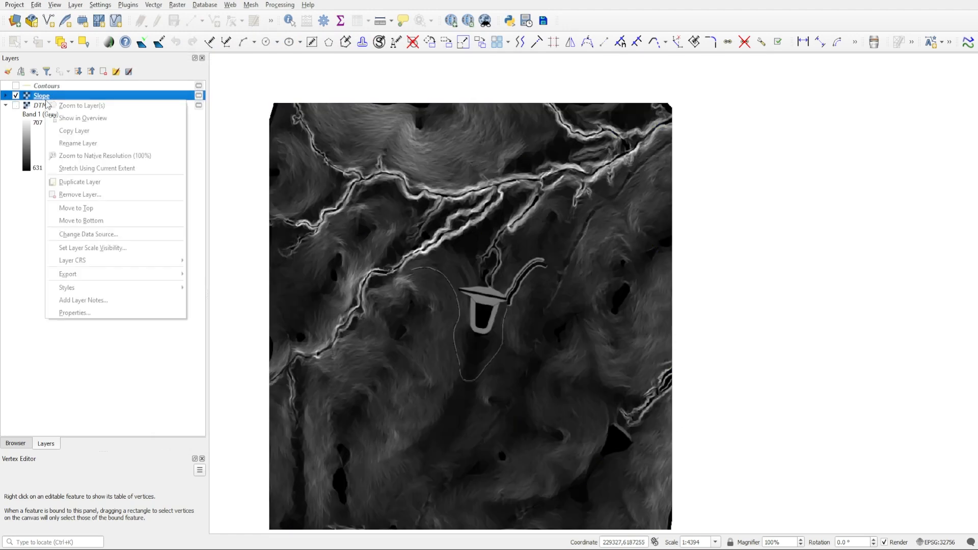
click(74, 313)
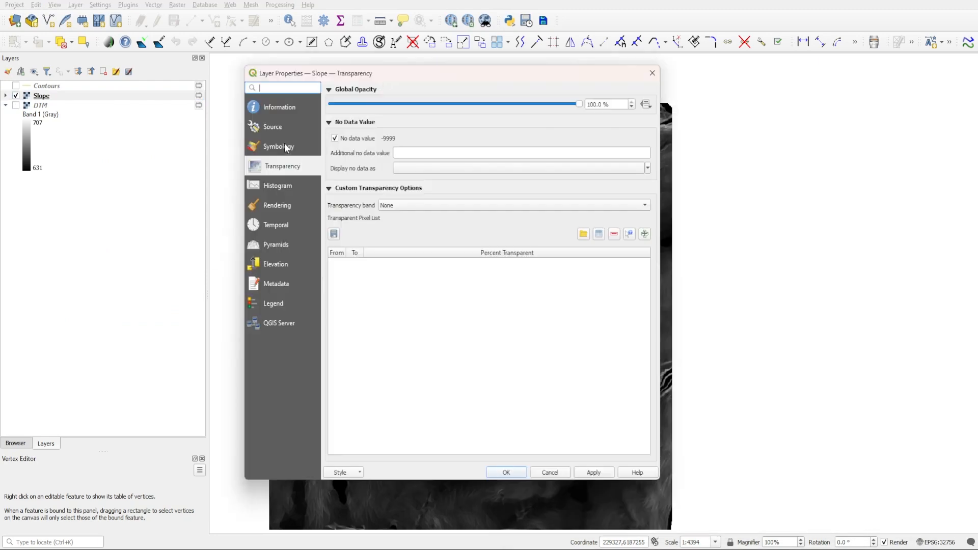
click(286, 148)
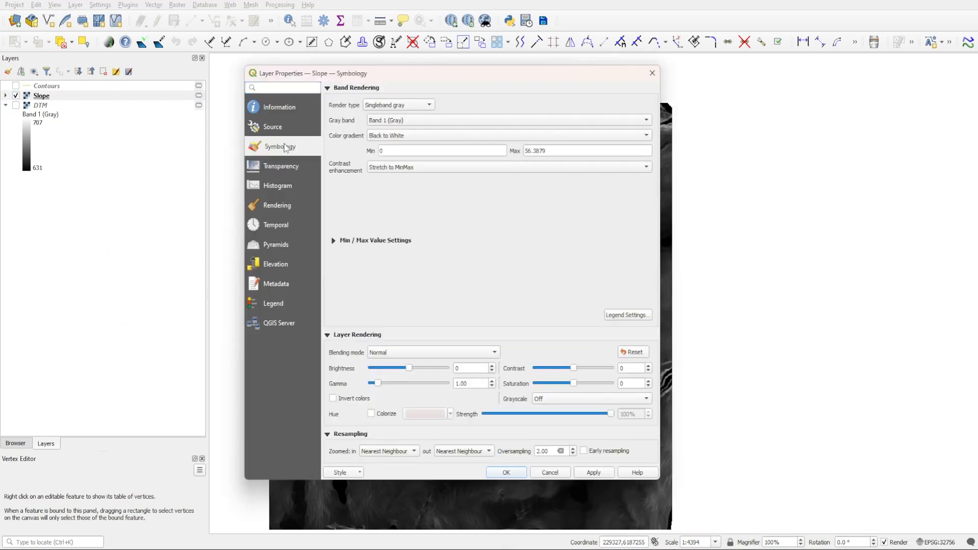
click(384, 107)
click(399, 116)
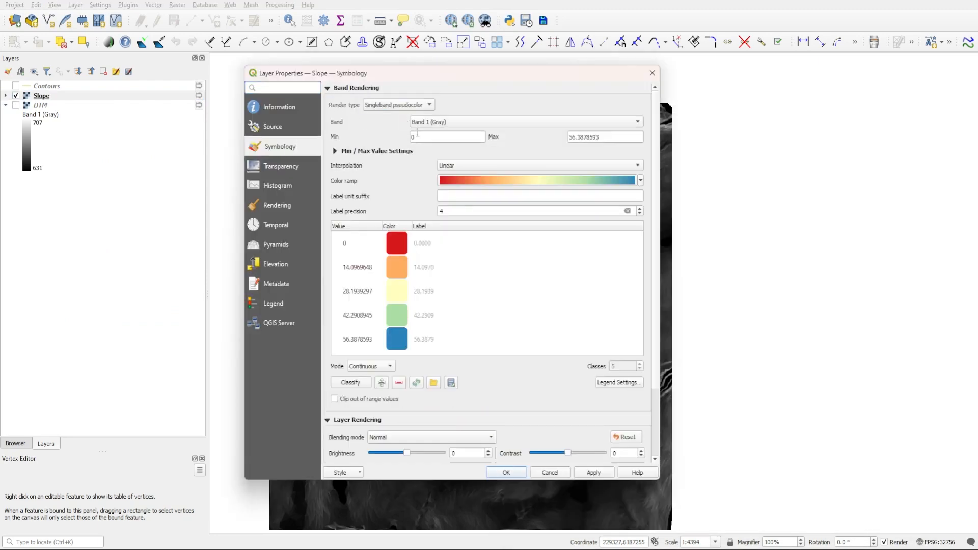
drag(493, 73, 338, 71)
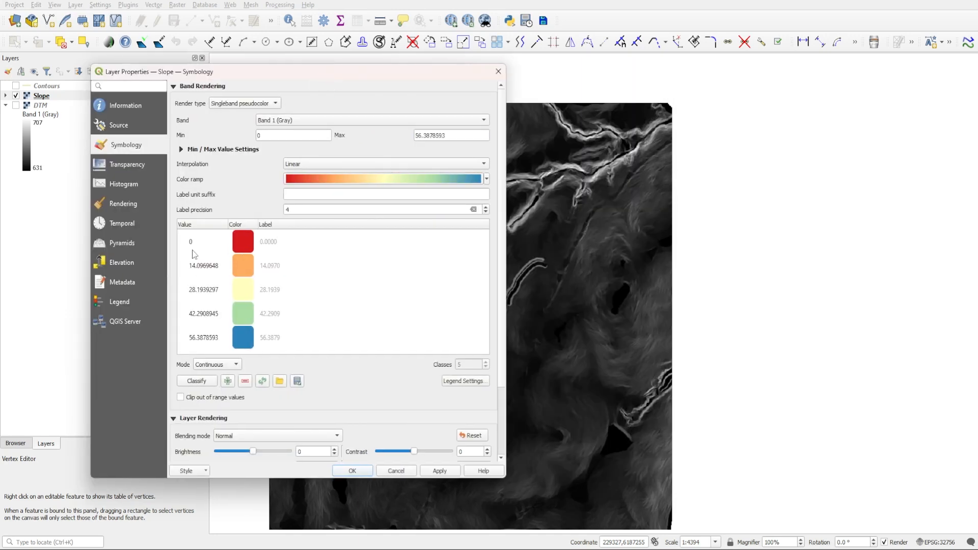
click(304, 166)
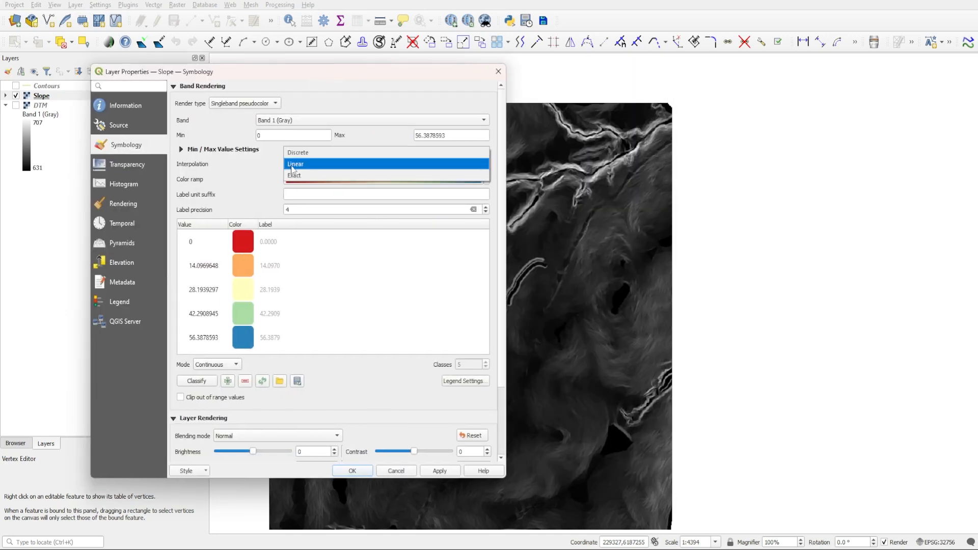
click(314, 154)
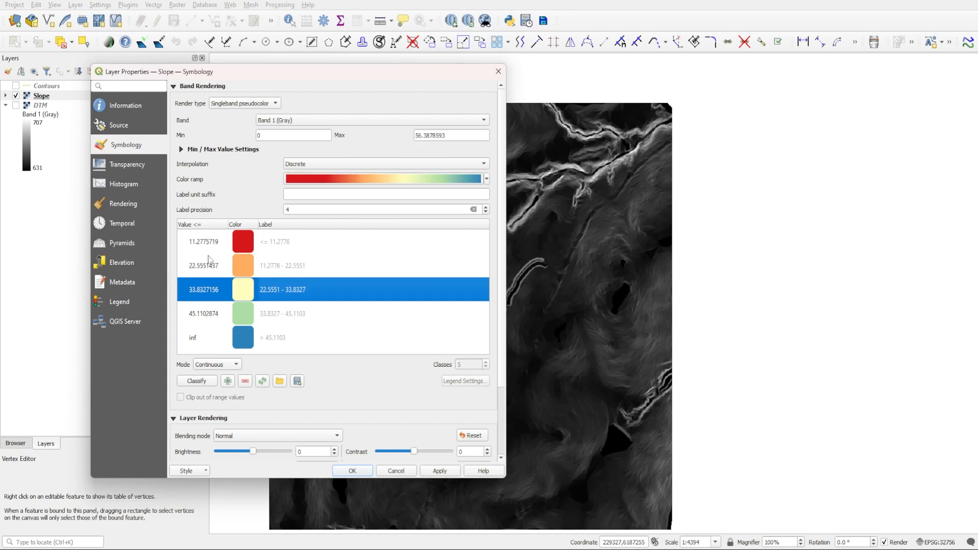
Step: Add two extra classes to the Slope layer's colour table
click(228, 381)
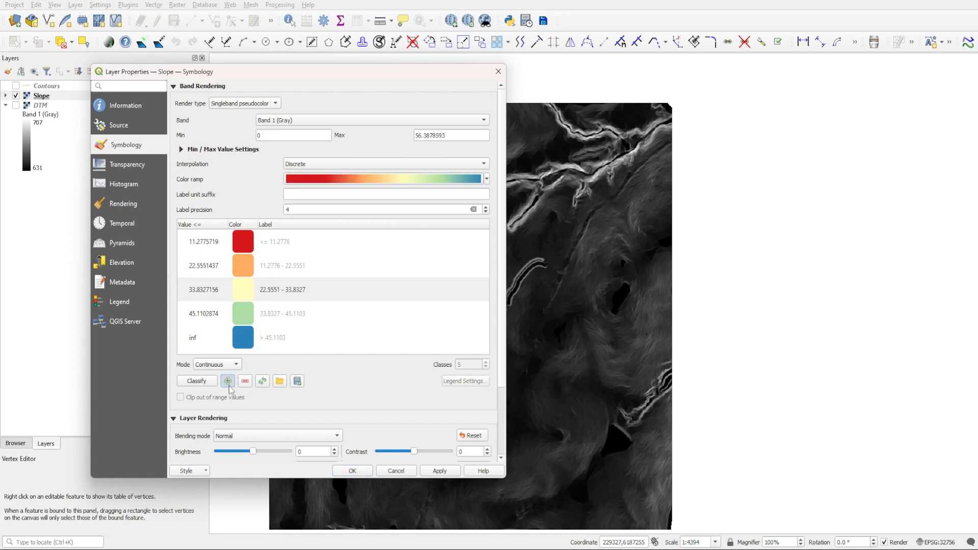
click(228, 385)
scroll(258, 279, down, 1)
scroll(400, 244, up, 2)
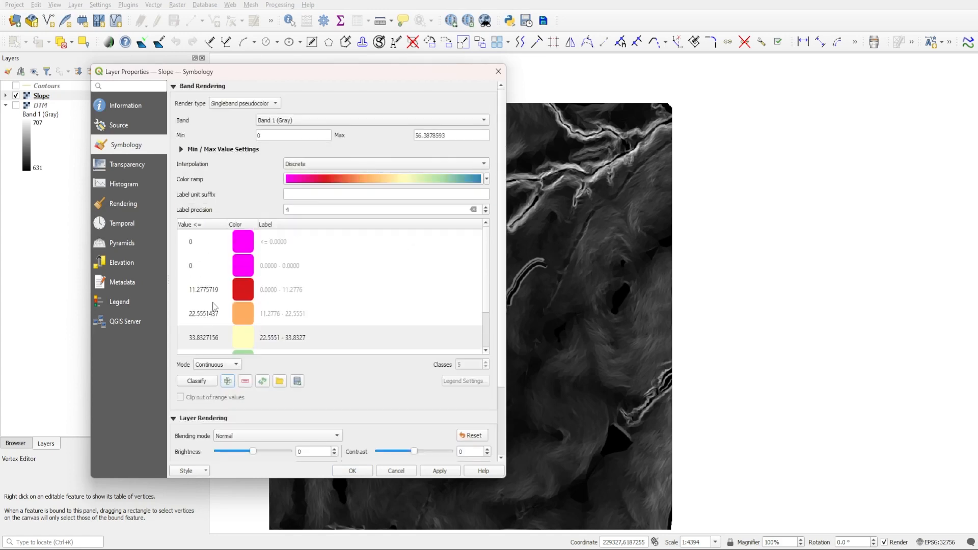
Step: Apply the Spectral colour ramp to the slope classes and invert it
click(488, 179)
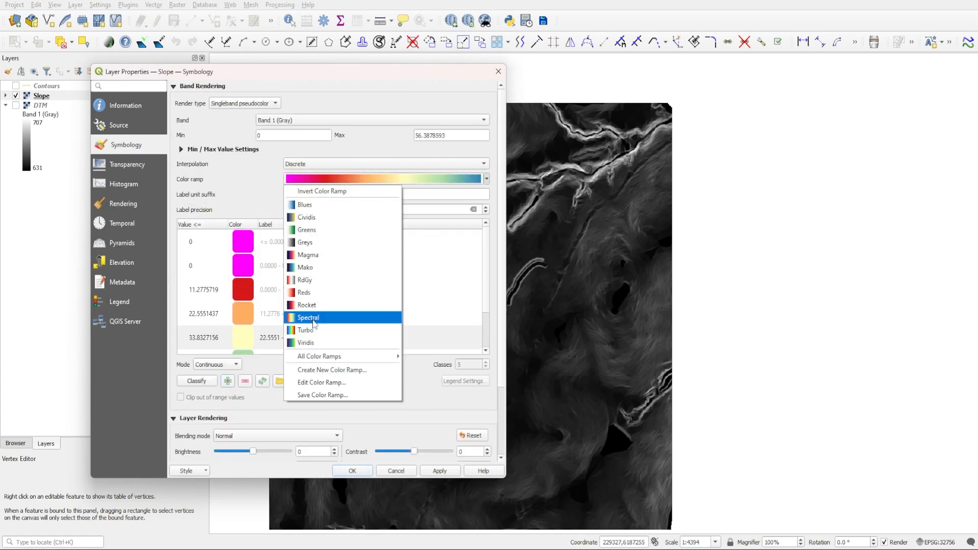
click(320, 318)
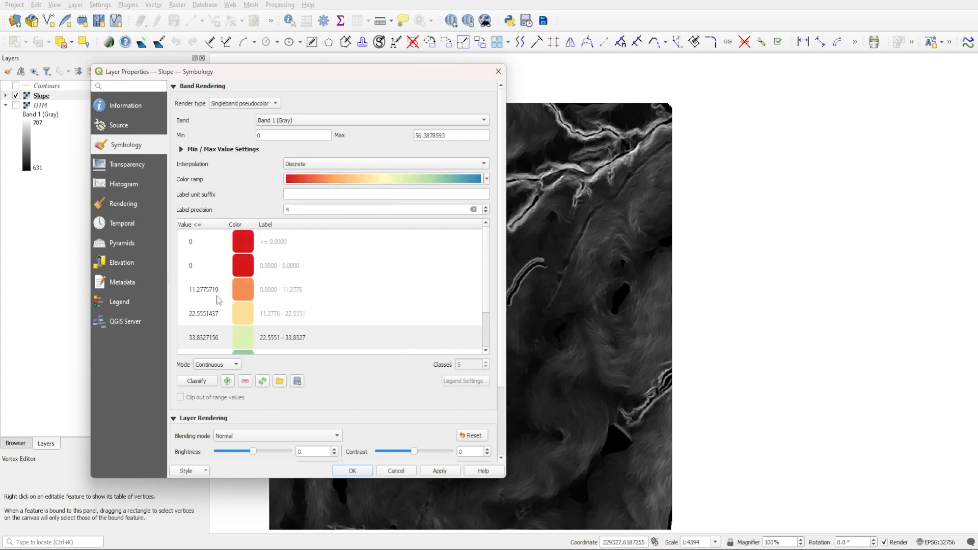
scroll(219, 285, down, 2)
scroll(220, 282, up, 2)
click(487, 180)
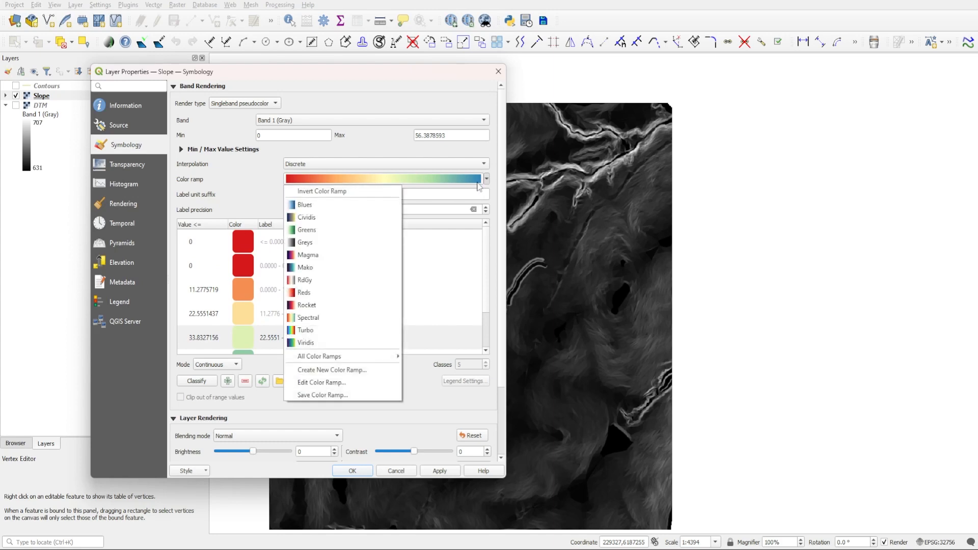
click(323, 192)
Step: Set the upper limits of the second, third and fourth slope classes to 10, 15 and 20
double_click(214, 247)
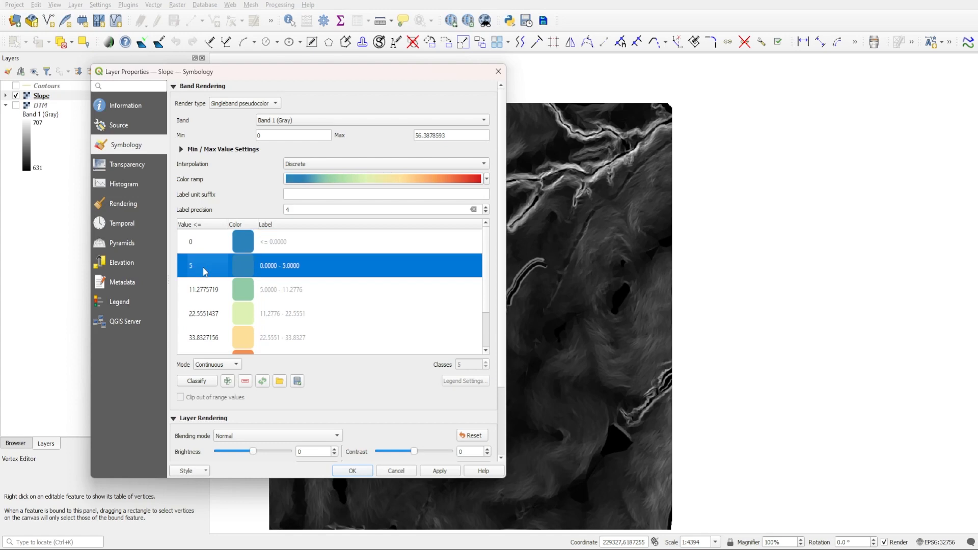
double_click(204, 268)
text(1)
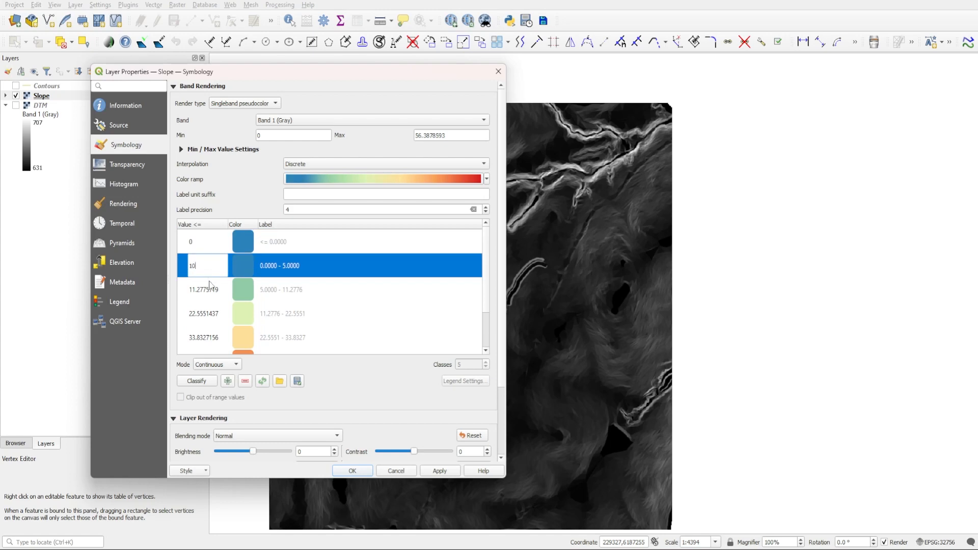
double_click(209, 290)
text(15)
double_click(202, 314)
text(20)
Step: Set the upper limits of the fifth and sixth slope classes to 30 and 35
click(207, 337)
scroll(209, 335, down, 1)
double_click(211, 295)
text(3)
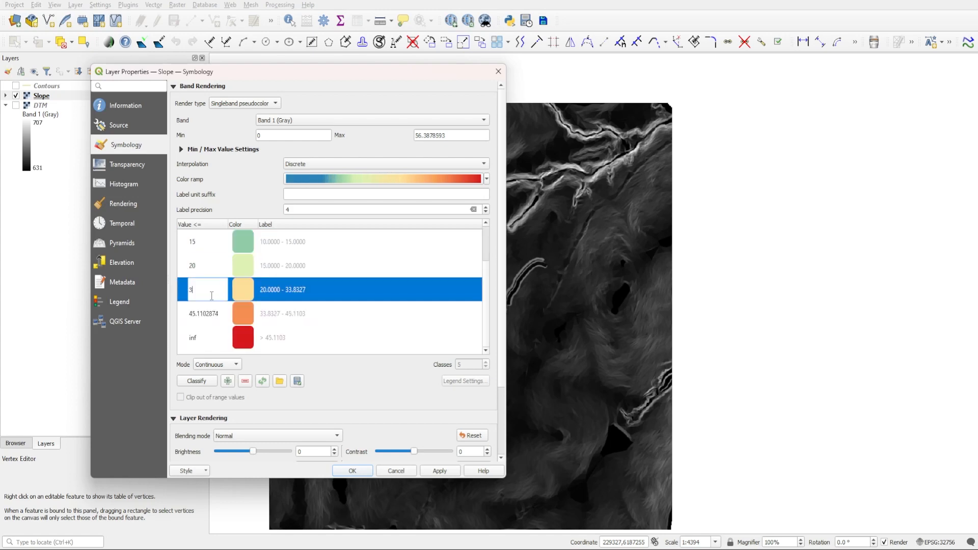
text(0)
double_click(210, 314)
text(35)
click(213, 339)
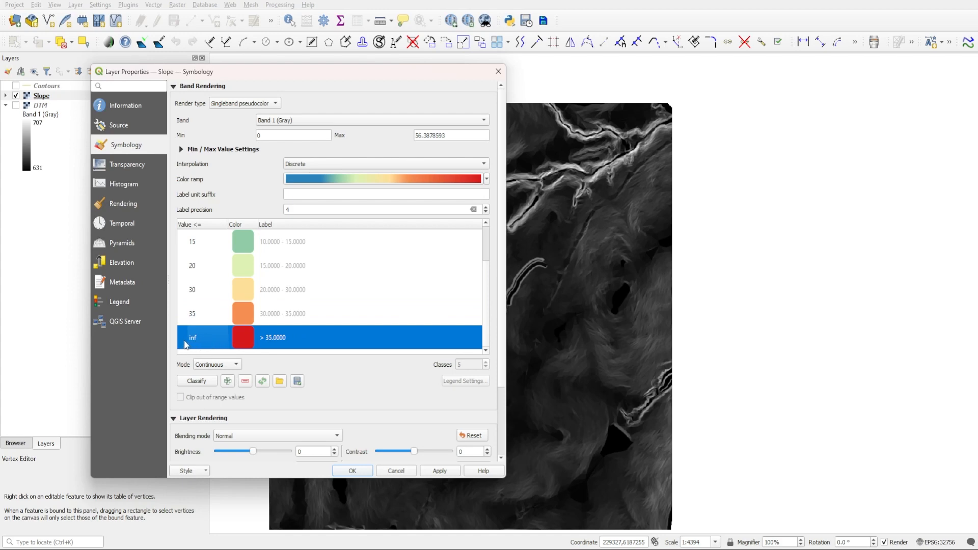
scroll(294, 309, up, 1)
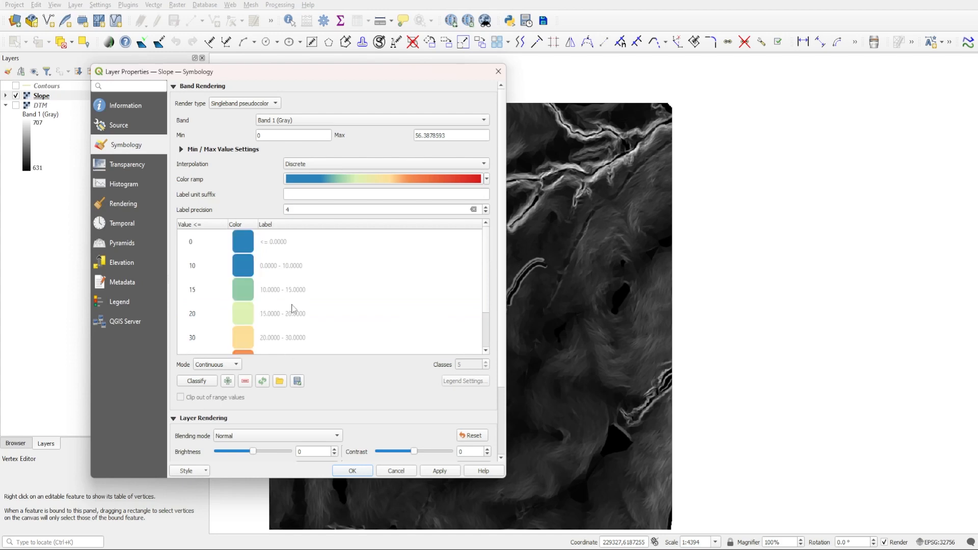
Step: Change the colour of the 0 slope class to a lighter blue and apply the symbology to the Slope layer
double_click(244, 242)
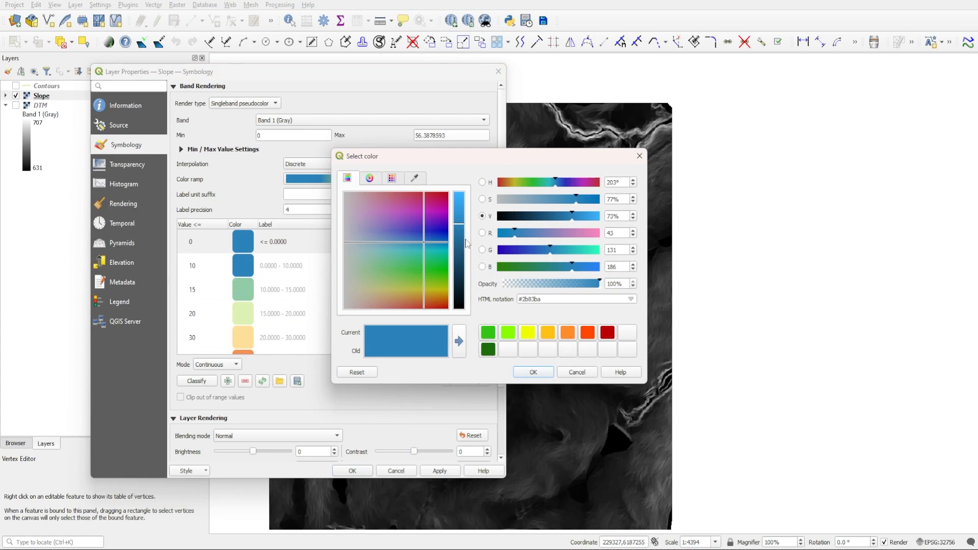
drag(464, 225, 464, 202)
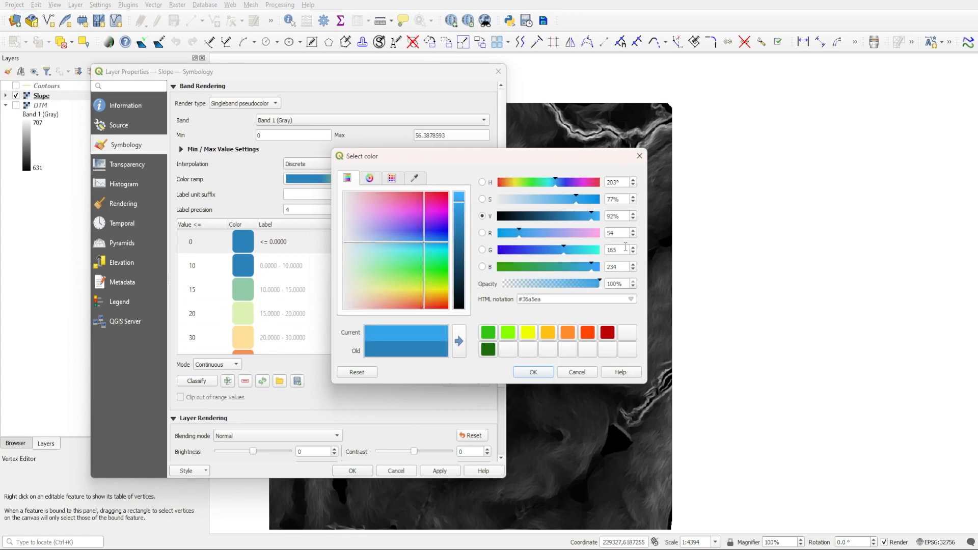
click(510, 234)
click(532, 372)
click(440, 471)
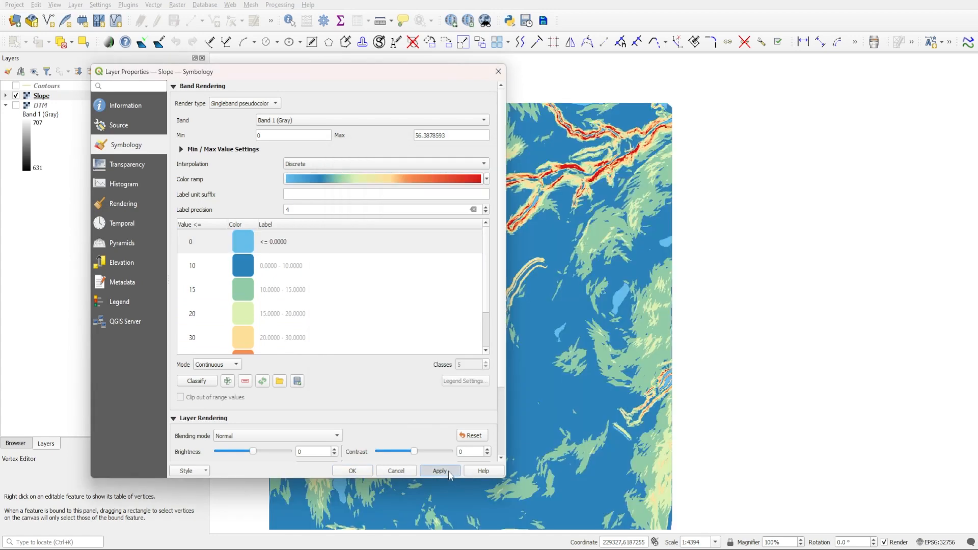
click(352, 470)
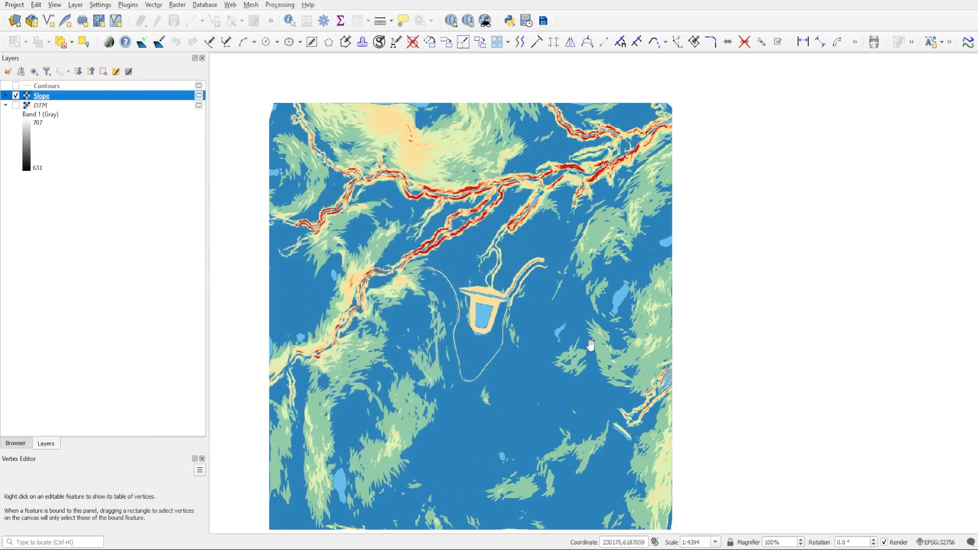
Step: Examine the classified slope map around the dam, its channels and the whole site
drag(547, 378, 506, 377)
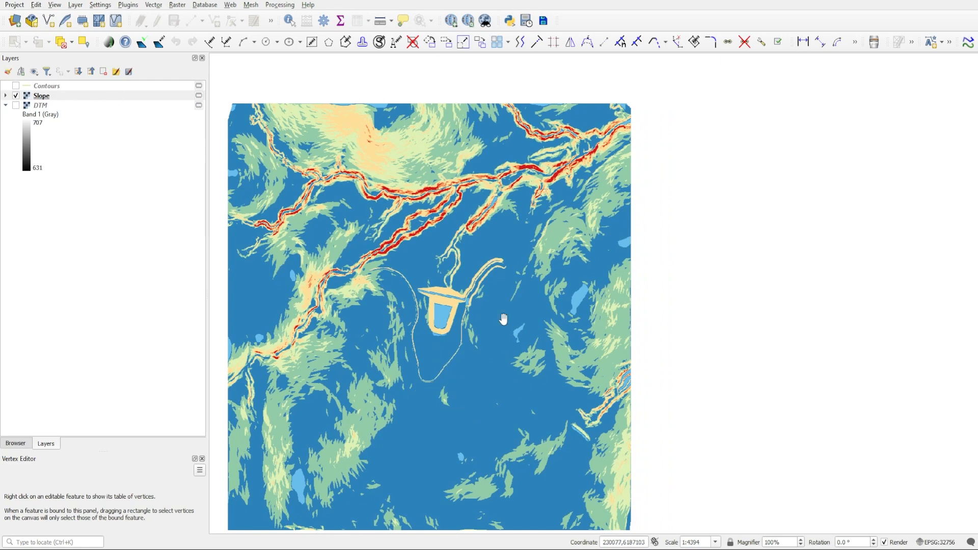
scroll(437, 369, up, 2)
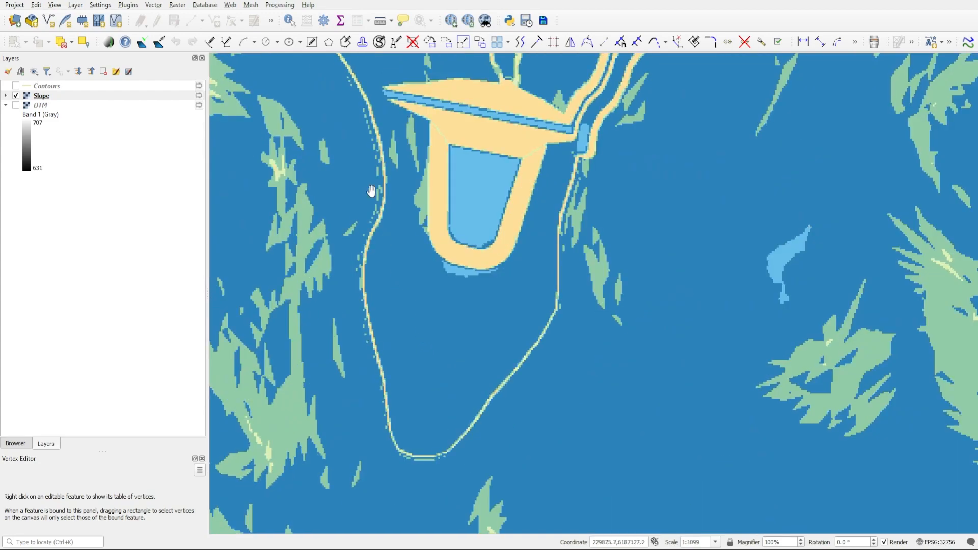
drag(365, 163, 389, 255)
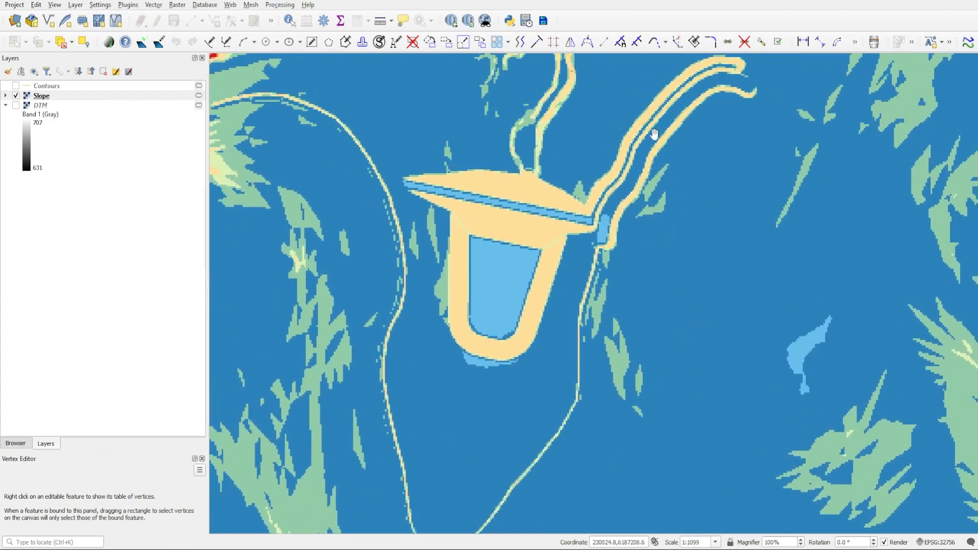
scroll(507, 448, down, 3)
drag(455, 355, 476, 328)
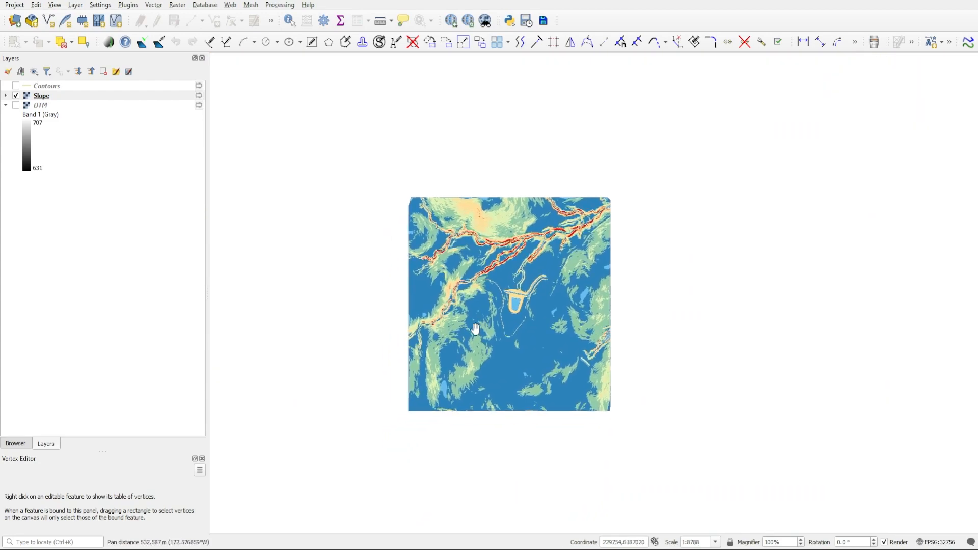